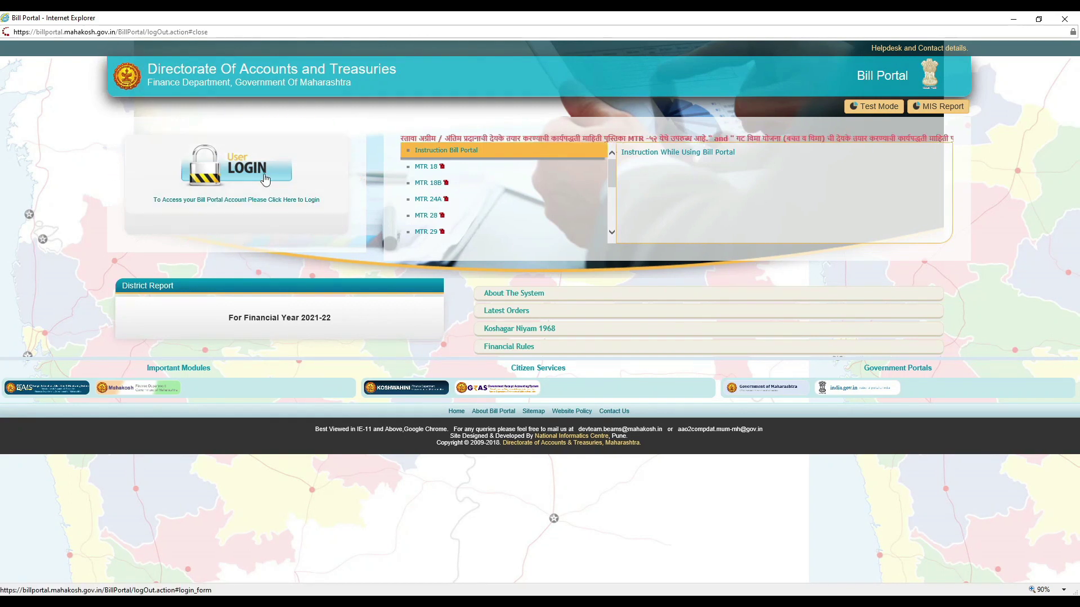
Step: Log in with the account password and the captcha code, then maximize the Bill Portal home window
{"action": "left_click", "coordinate": [239, 179]}
{"action": "left_click", "coordinate": [527, 269]}
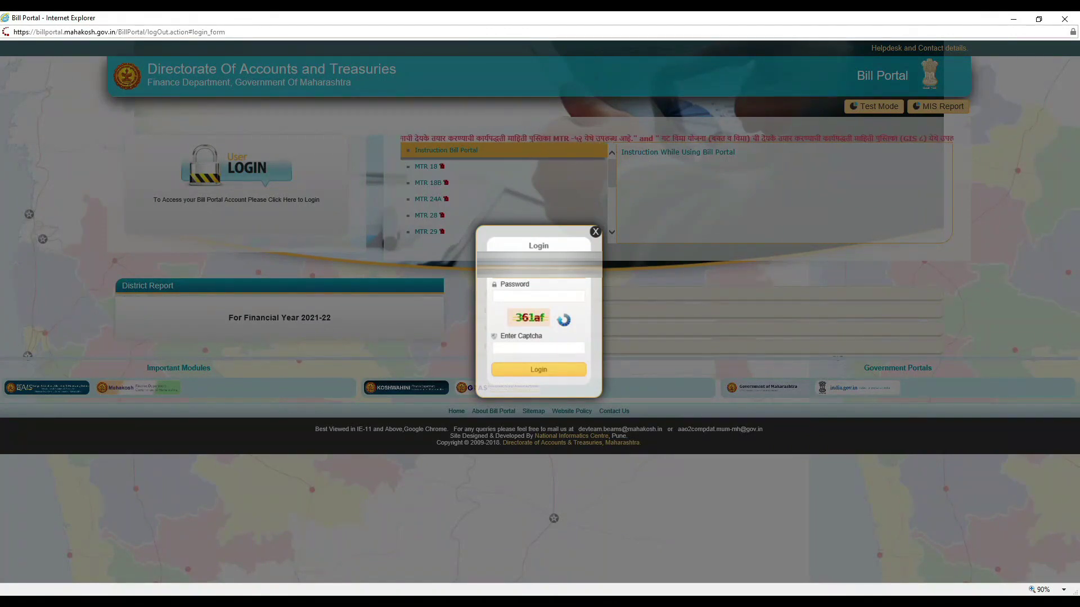
{"action": "left_click", "coordinate": [538, 296]}
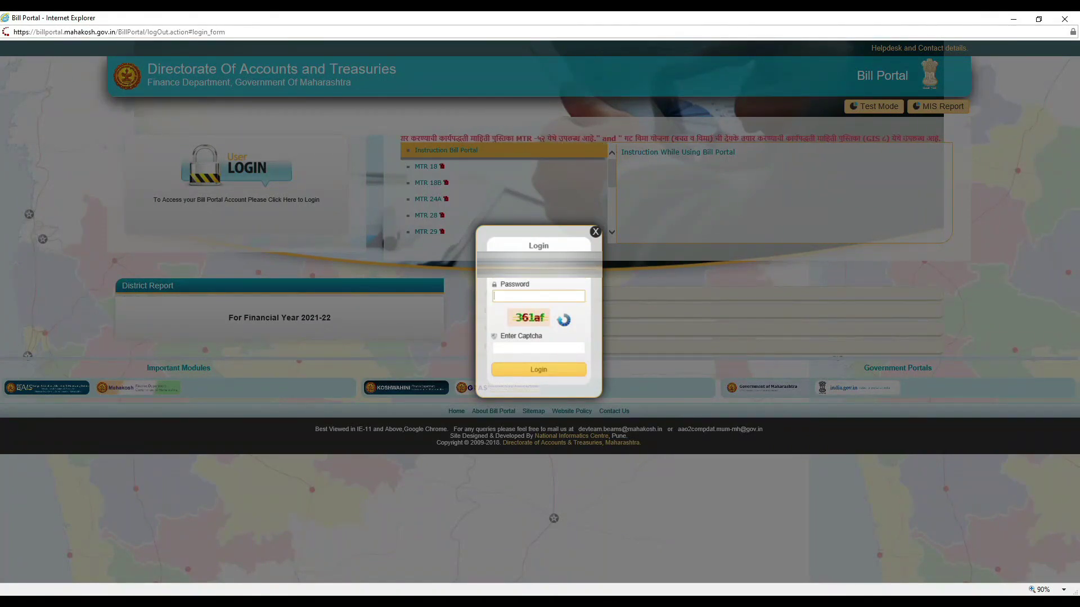
{"action": "type", "text": "••••••"}
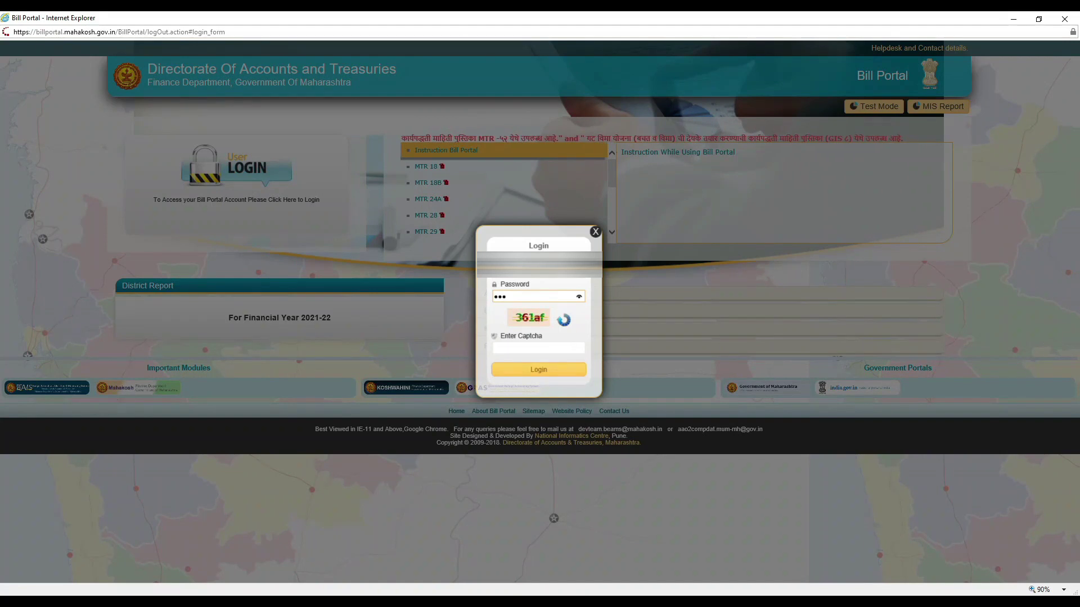
{"action": "type", "text": "•••"}
{"action": "left_click", "coordinate": [538, 348]}
{"action": "type", "text": "36"}
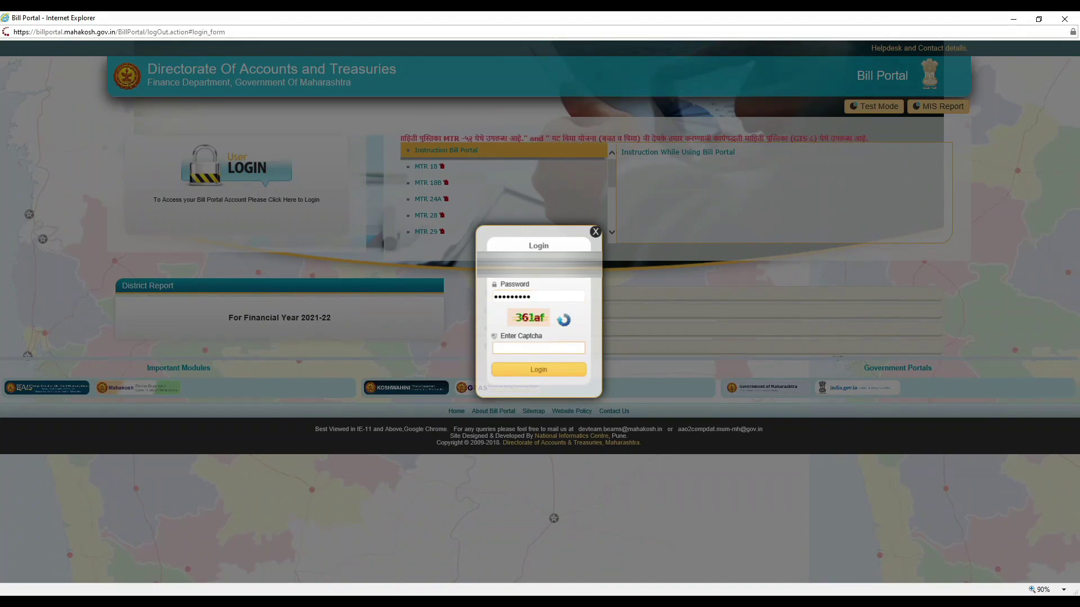
{"action": "type", "text": "1af"}
{"action": "left_click", "coordinate": [498, 370]}
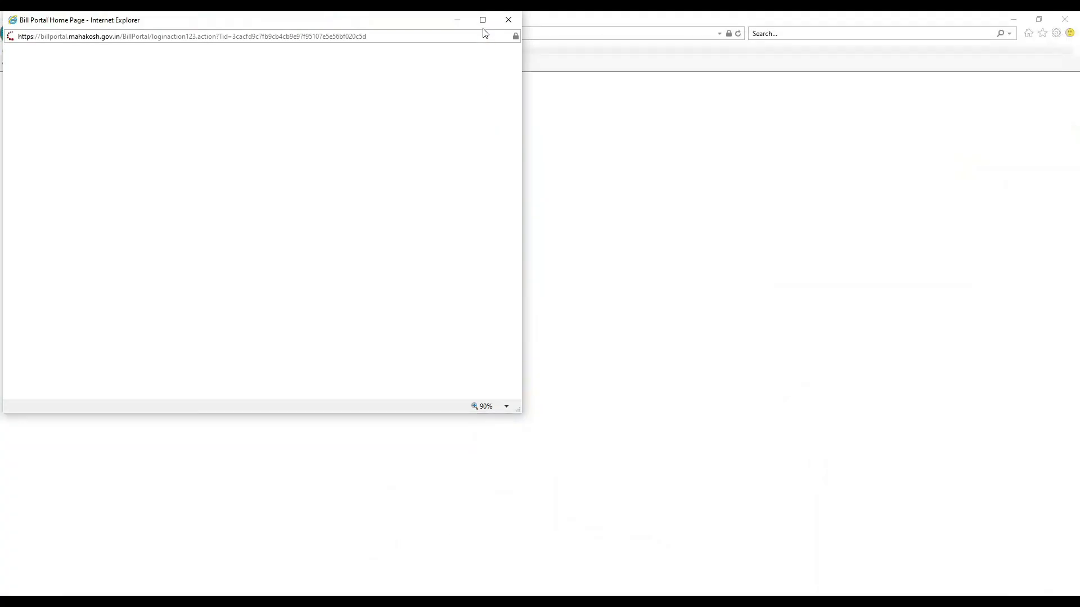
{"action": "left_click", "coordinate": [483, 22]}
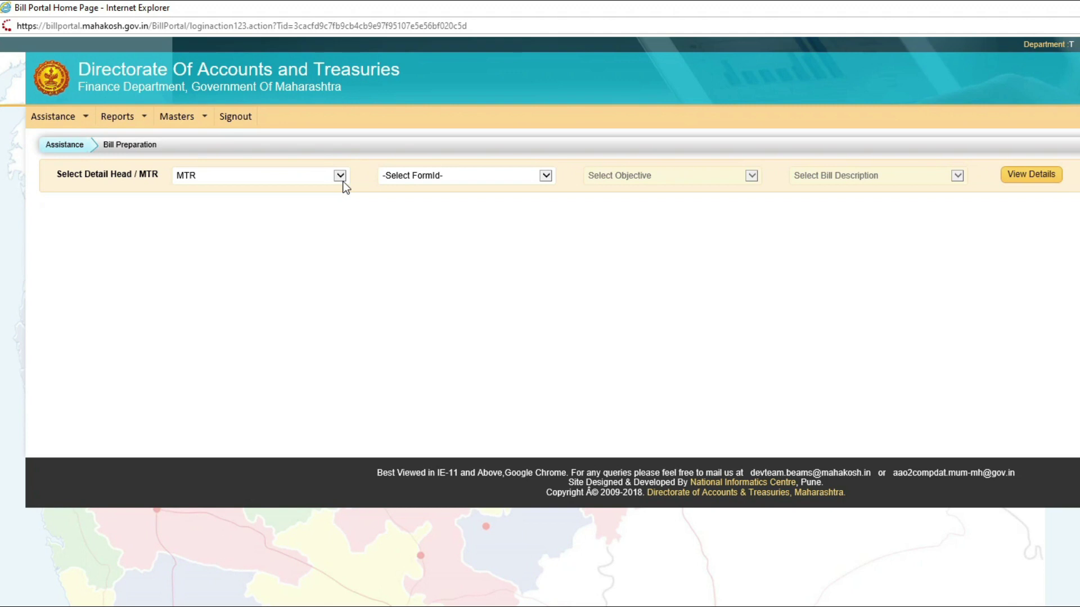
Step: Choose Detail Head, 10-CONTRACTUAL SERVICES, form MTR31 and bill type 01-CONTRACTUAL WORK, then load grant details
{"action": "left_click", "coordinate": [343, 181]}
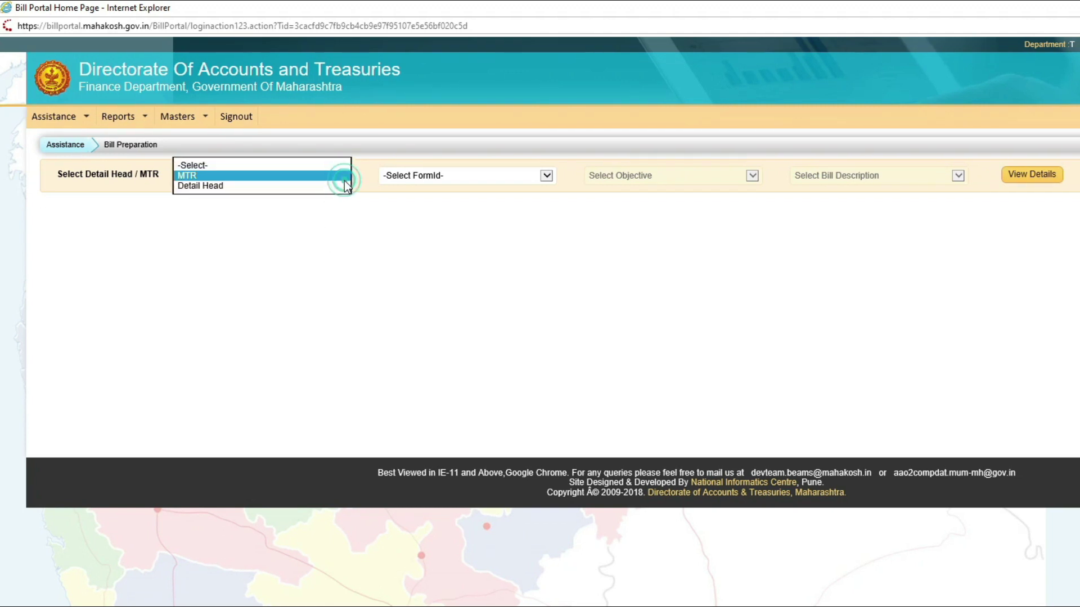
{"action": "left_click", "coordinate": [300, 188]}
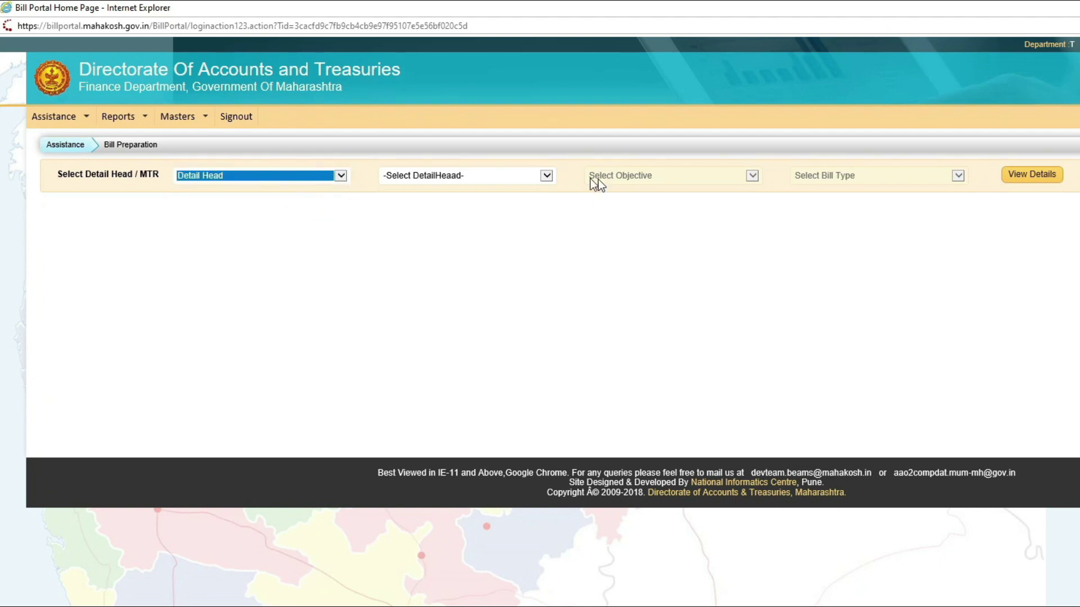
{"action": "left_click", "coordinate": [547, 176]}
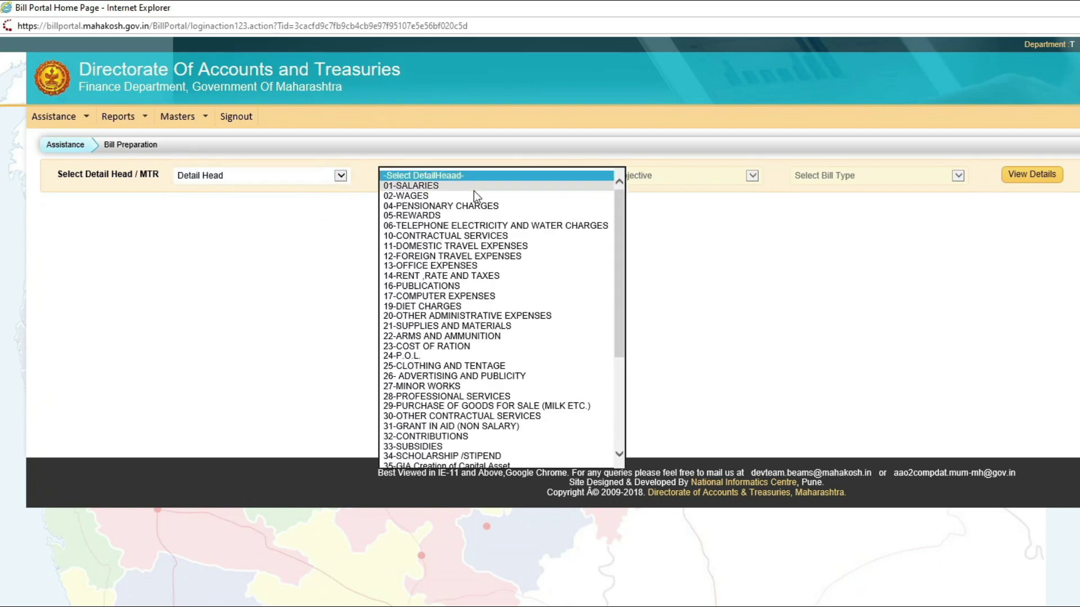
{"action": "left_click", "coordinate": [441, 236]}
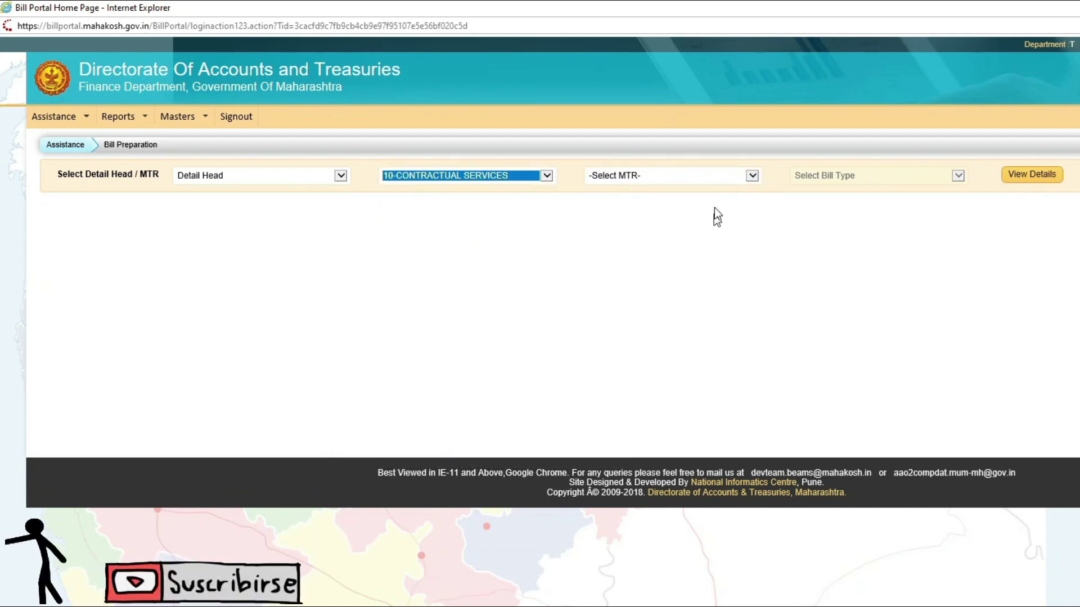
{"action": "left_click", "coordinate": [719, 180]}
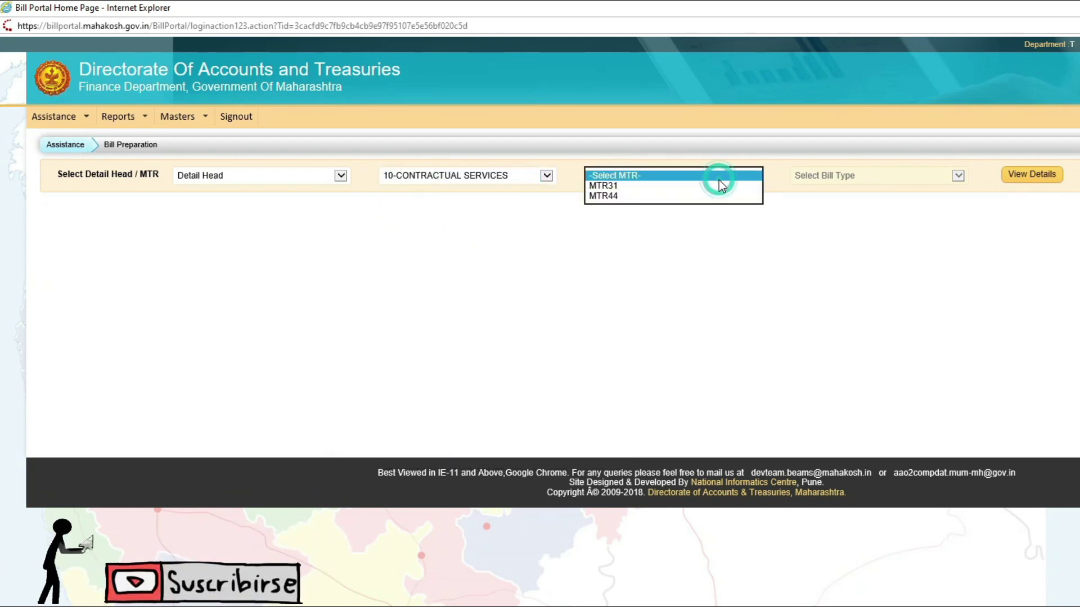
{"action": "left_click", "coordinate": [670, 186]}
{"action": "left_click", "coordinate": [895, 176]}
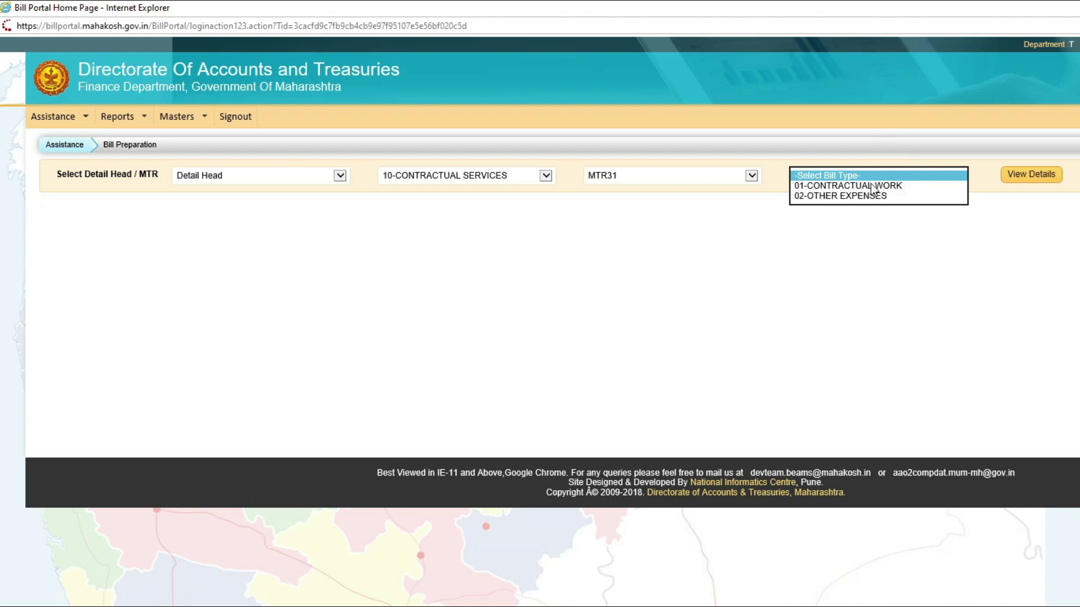
{"action": "left_click", "coordinate": [871, 186]}
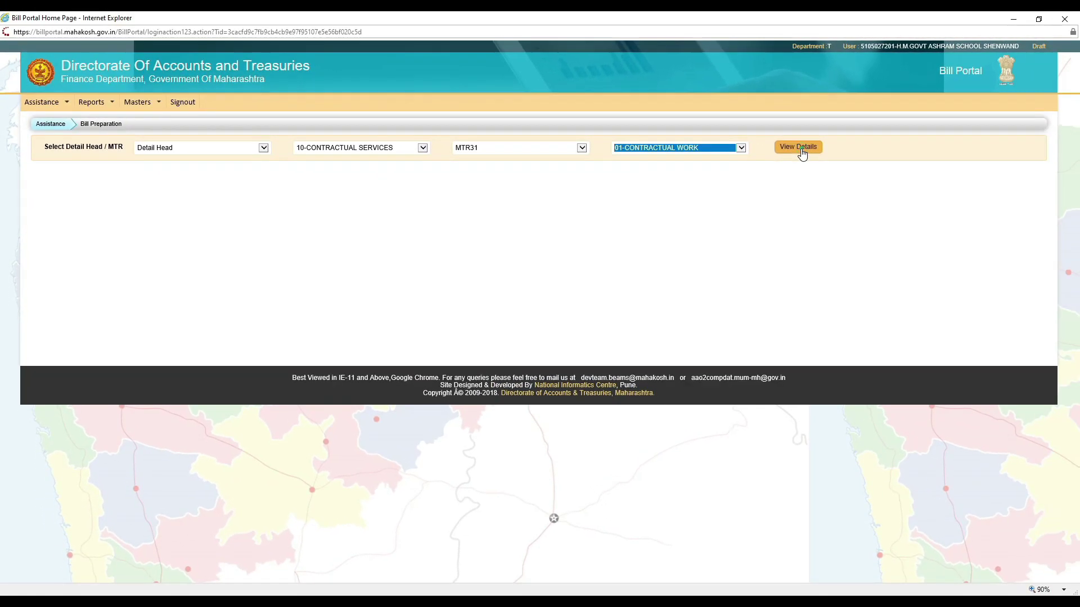
{"action": "left_click", "coordinate": [802, 154]}
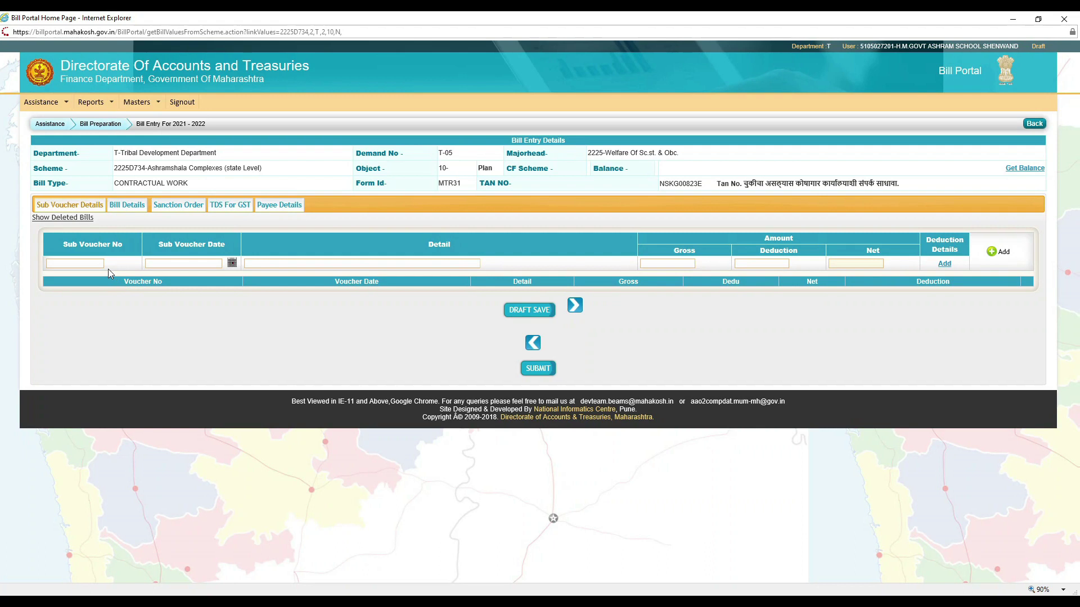
Step: Enter sub voucher 1 dated 31/03/2021 with detail 'At pos', gross 20000 and deduction 200
{"action": "left_click", "coordinate": [95, 265]}
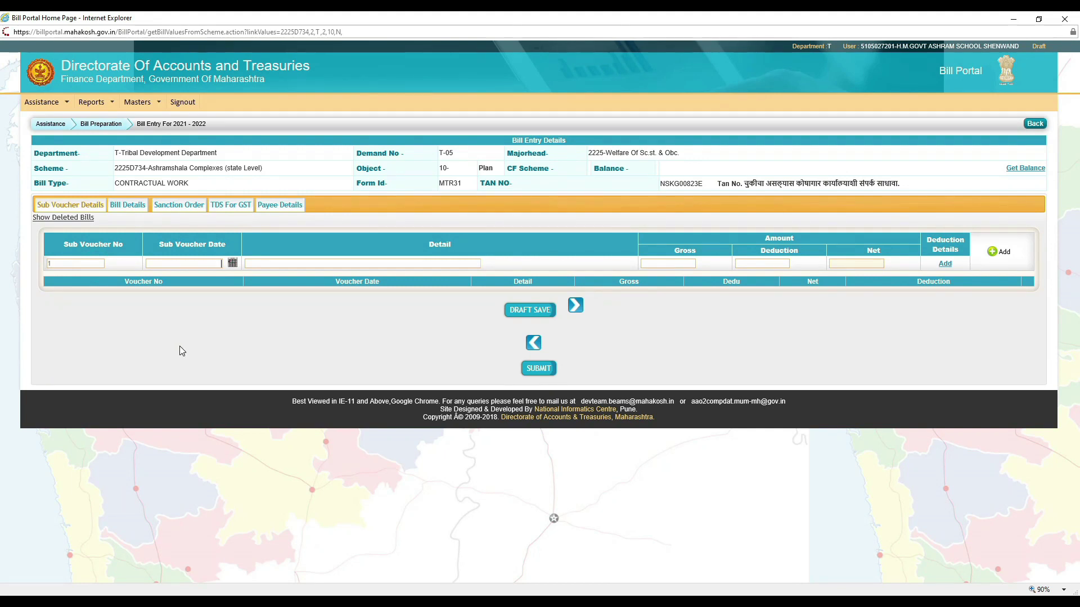
{"action": "type", "text": "31/03/2021"}
{"action": "key", "text": "Tab"}
{"action": "type", "text": "At pos"}
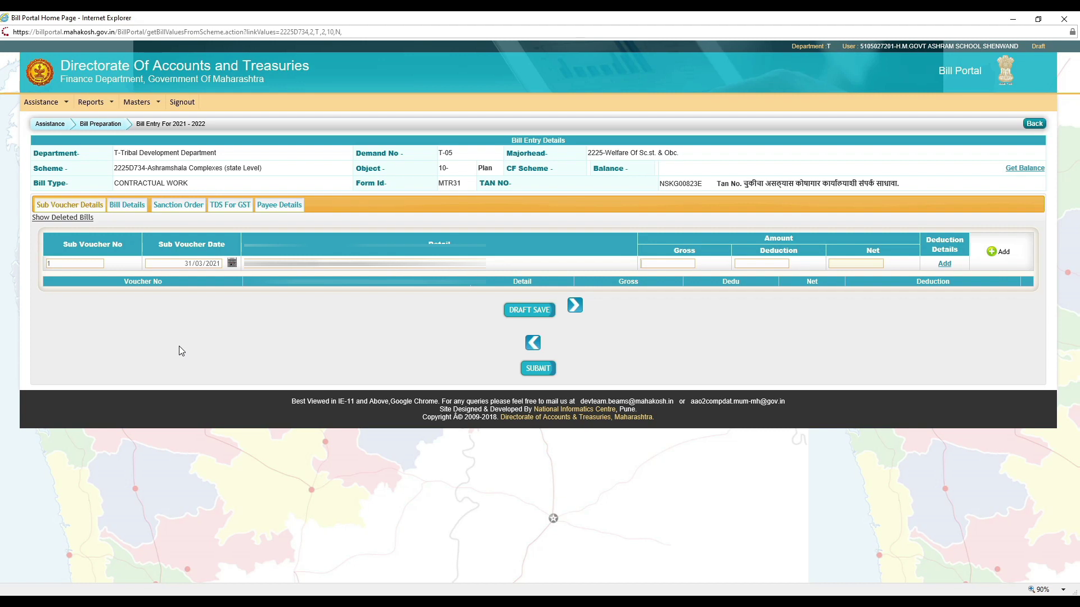
{"action": "type", "text": "20000"}
{"action": "key", "text": "Tab"}
{"action": "type", "text": "0"}
{"action": "key", "text": "Tab"}
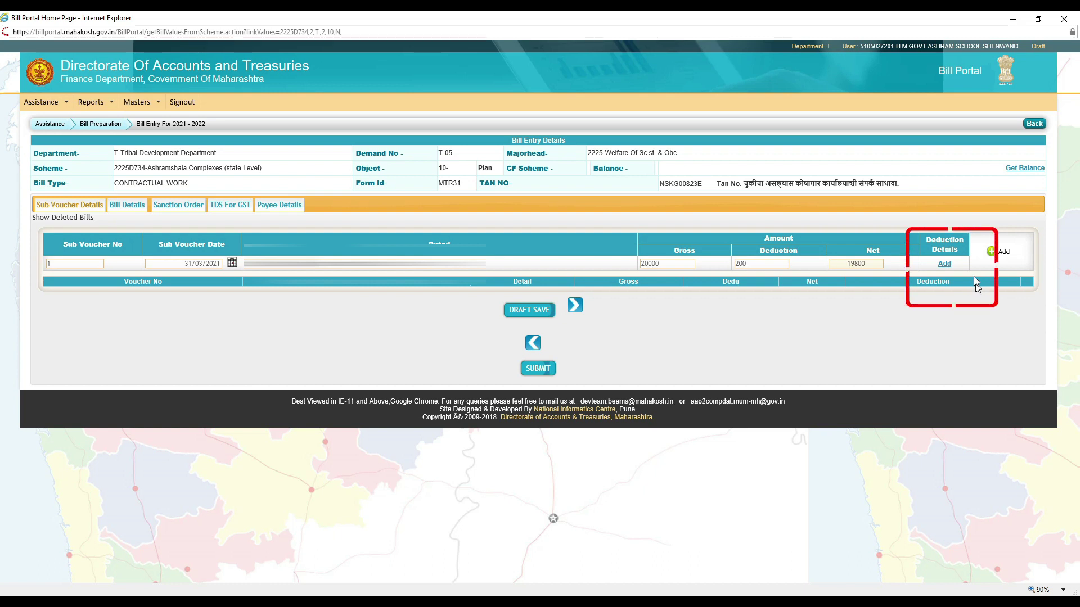
{"action": "left_click", "coordinate": [945, 264]}
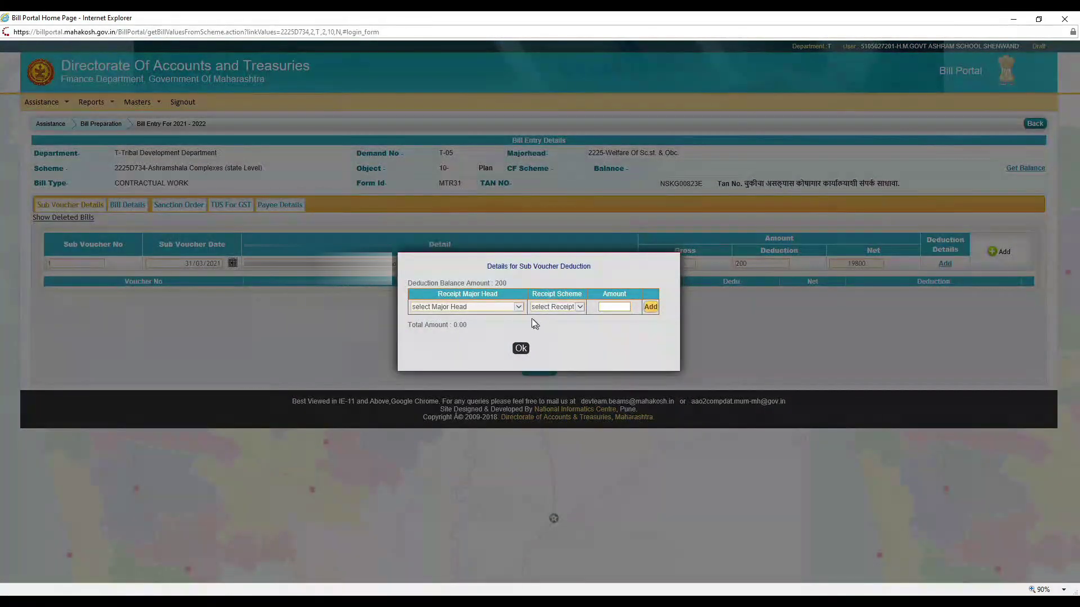
{"action": "left_click", "coordinate": [518, 309]}
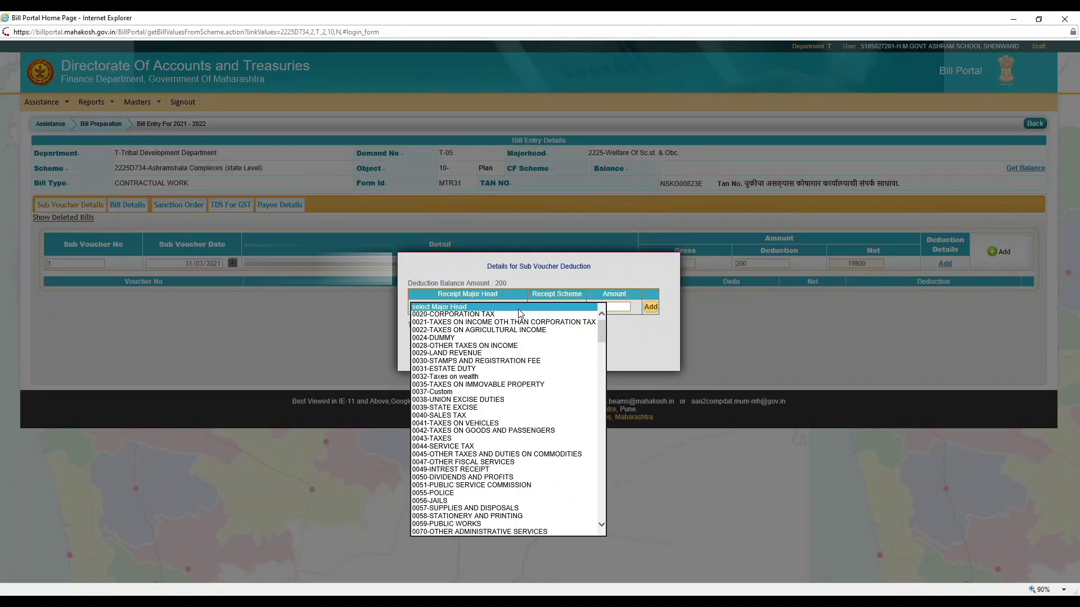
{"action": "left_click", "coordinate": [487, 345]}
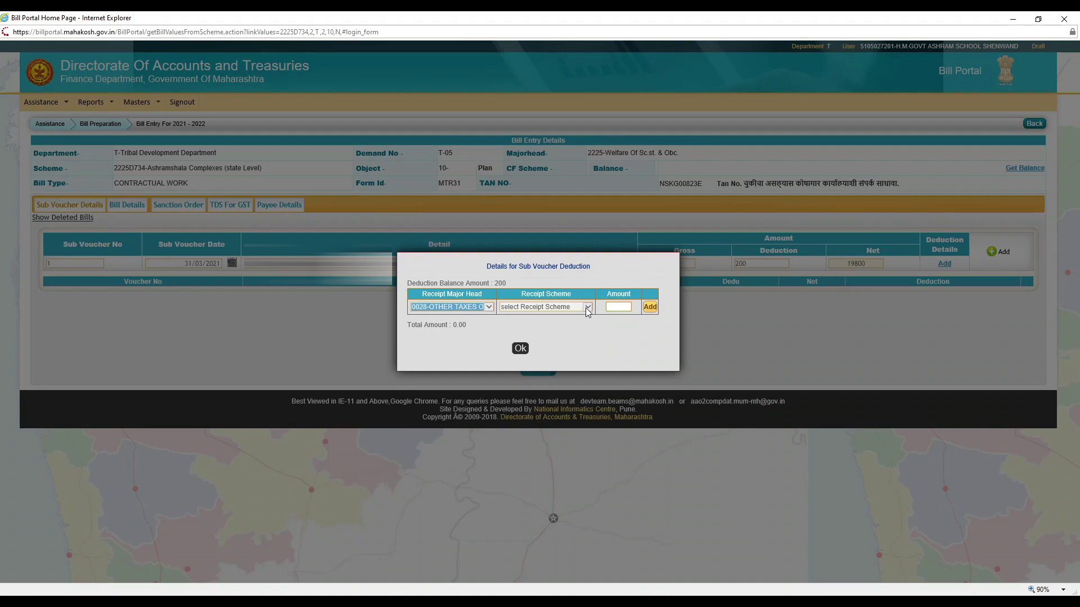
{"action": "left_click", "coordinate": [587, 307]}
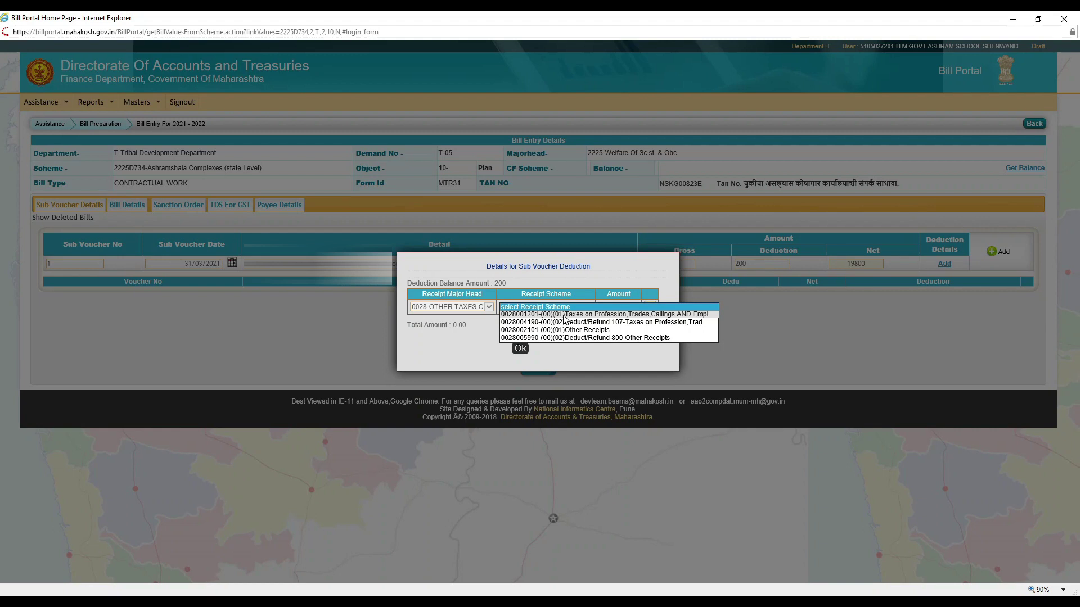
{"action": "left_click", "coordinate": [565, 315]}
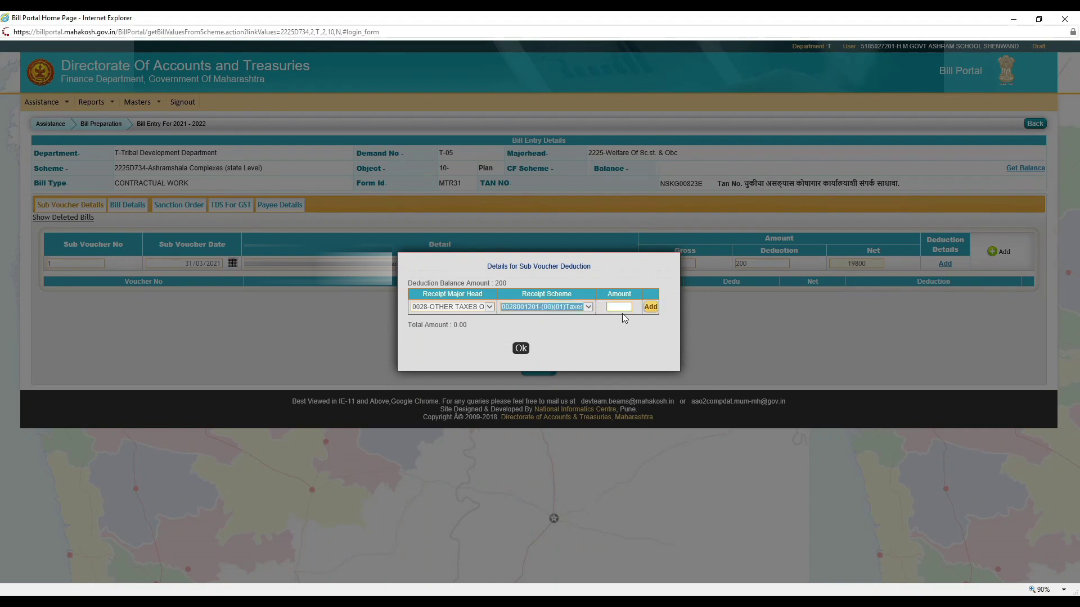
{"action": "left_click", "coordinate": [622, 308]}
{"action": "type", "text": "200"}
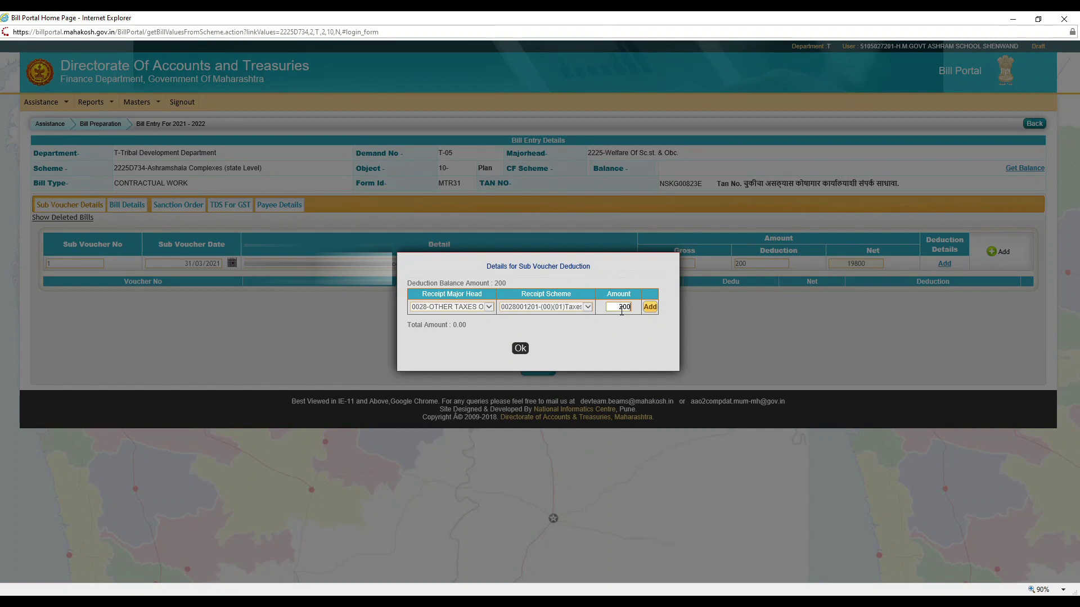
{"action": "left_click", "coordinate": [650, 307]}
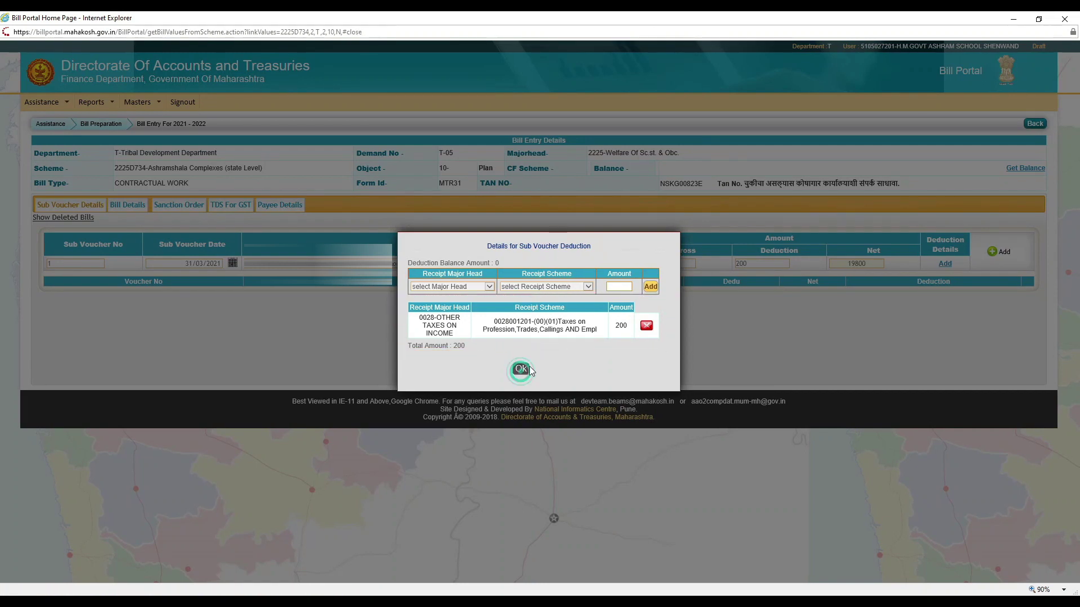
{"action": "left_click", "coordinate": [519, 370]}
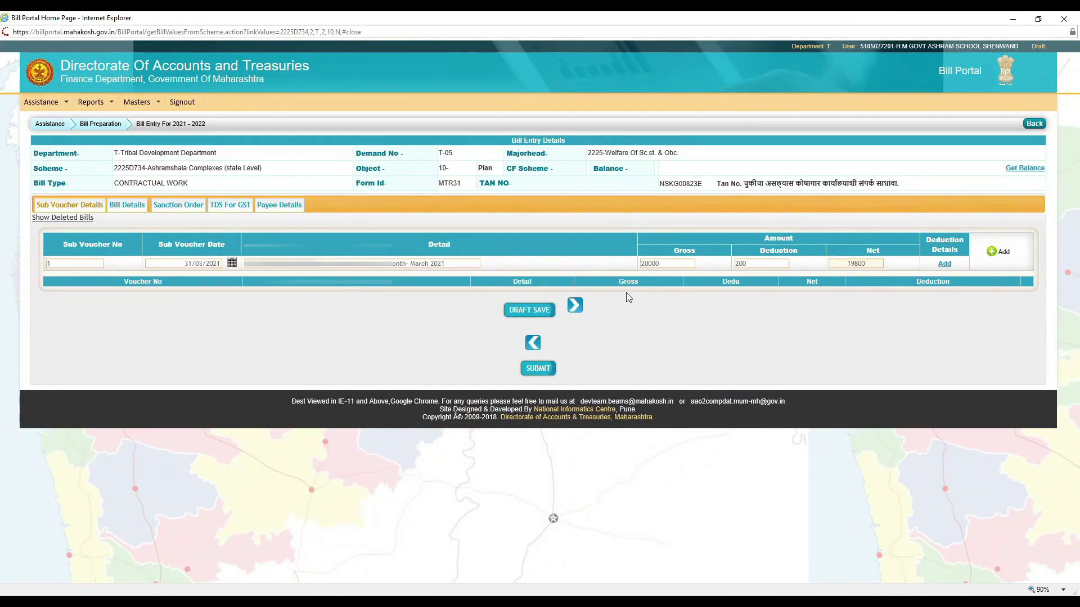
{"action": "left_click", "coordinate": [1004, 252]}
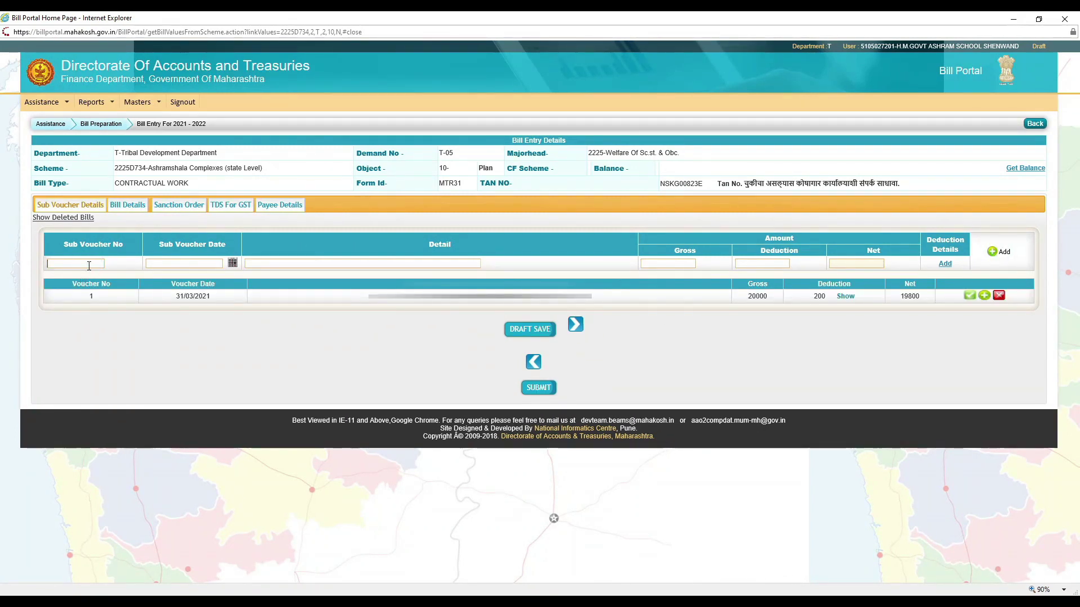
Step: Add sub voucher 2 dated 31/03/2021 with gross 20000 and a 200 deduction under the chosen scheme
{"action": "type", "text": "2"}
{"action": "key", "text": "Tab"}
{"action": "type", "text": "31/03/2021"}
{"action": "key", "text": "Tab"}
{"action": "type", "text": "RUpali"}
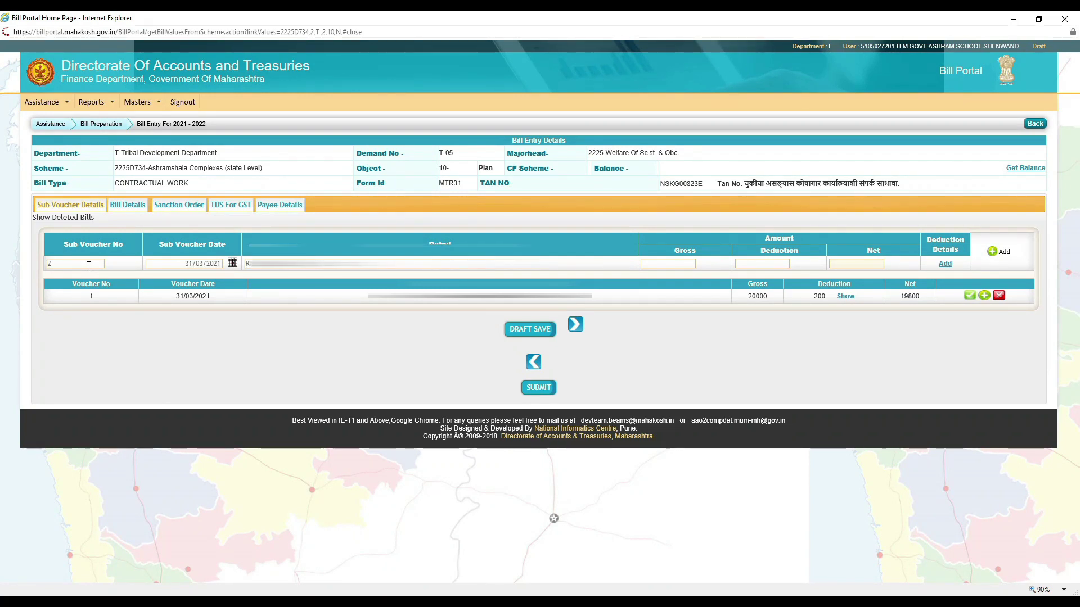
{"action": "left_click", "coordinate": [668, 263]}
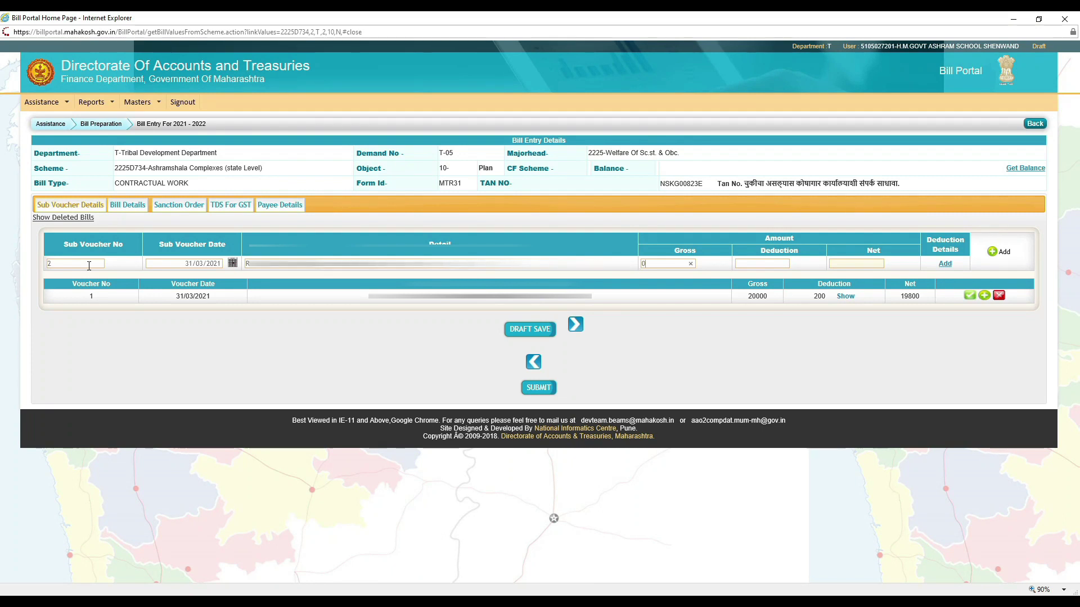
{"action": "type", "text": "20000"}
{"action": "left_click", "coordinate": [762, 263]}
{"action": "type", "text": "200"}
{"action": "left_click", "coordinate": [945, 263]}
{"action": "left_click", "coordinate": [545, 307]}
{"action": "left_click", "coordinate": [553, 321]}
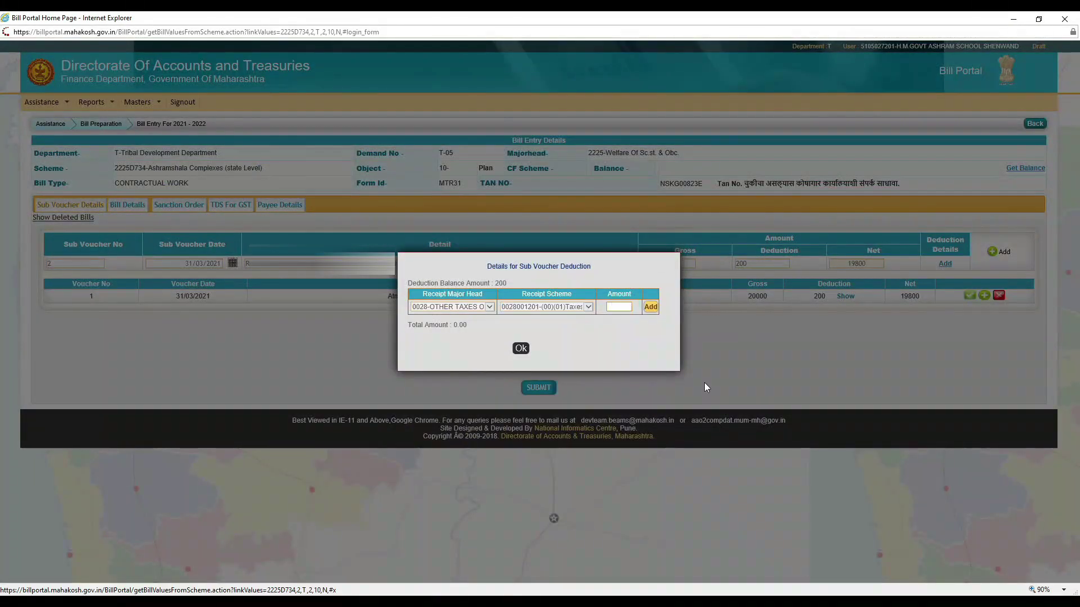
{"action": "left_click", "coordinate": [521, 348]}
Step: Add sub voucher 3 with gross 25000 and a 200 deduction, giving net 24800
{"action": "type", "text": "2021"}
{"action": "key", "text": "Tab"}
{"action": "type", "text": "S"}
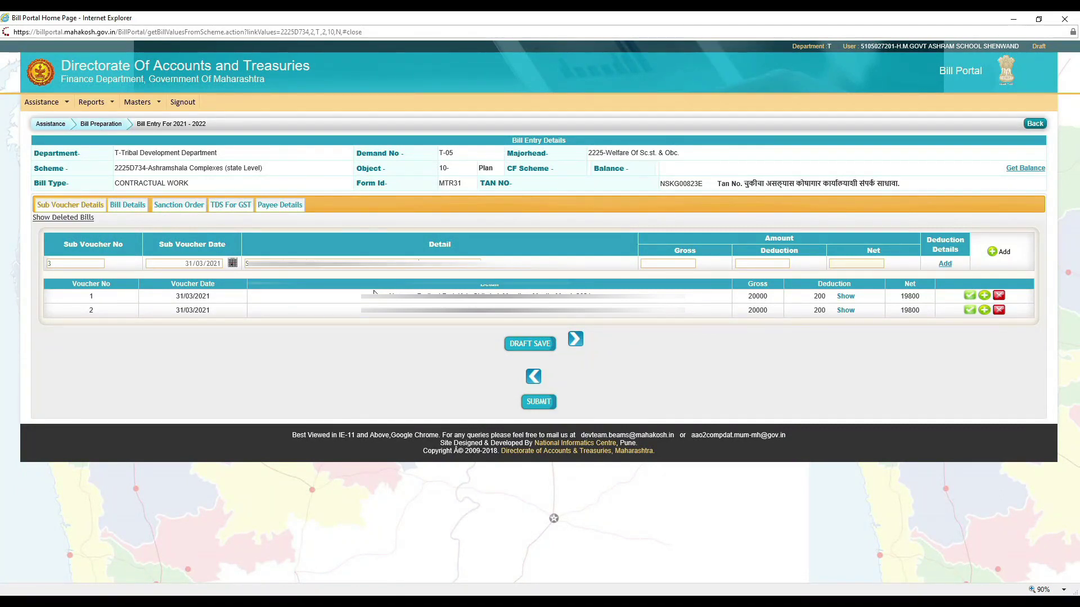
{"action": "key", "text": "Tab"}
{"action": "type", "text": "25000"}
{"action": "key", "text": "Tab"}
{"action": "type", "text": "200"}
{"action": "left_click", "coordinate": [944, 263]}
{"action": "left_click", "coordinate": [452, 307]}
{"action": "left_click", "coordinate": [445, 337]}
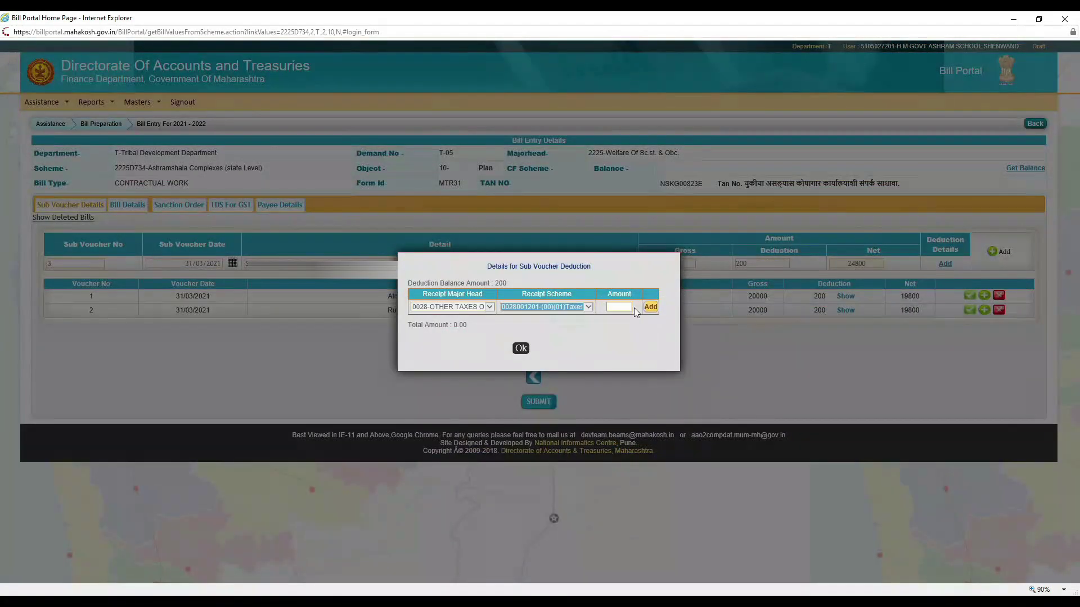
{"action": "left_click", "coordinate": [650, 307]}
{"action": "left_click", "coordinate": [518, 368]}
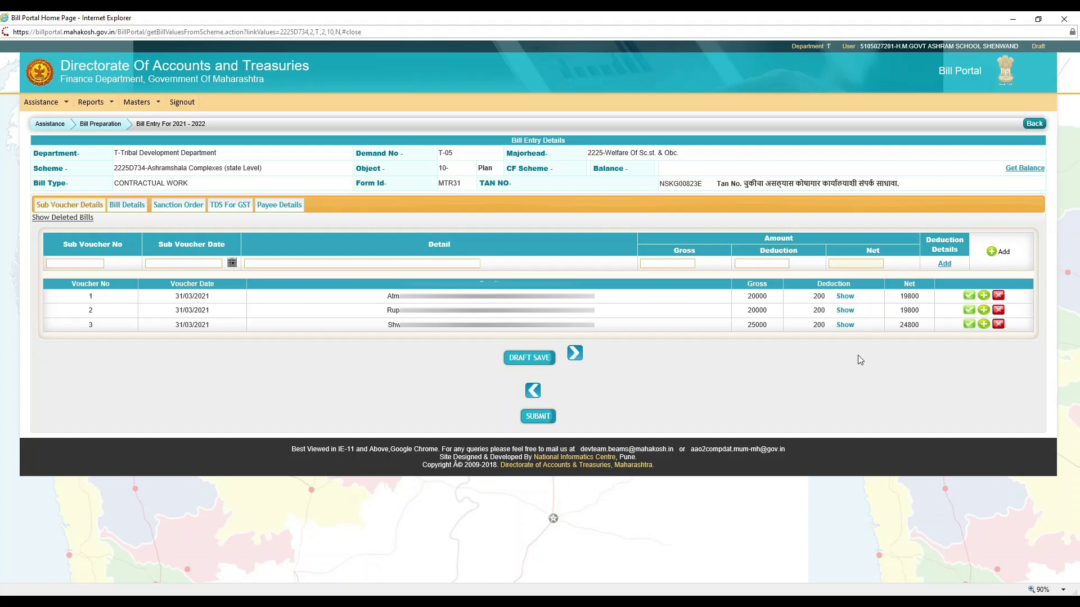
Step: Draft-save the three sub vouchers and set the bill register number to 13
{"action": "left_click", "coordinate": [535, 360]}
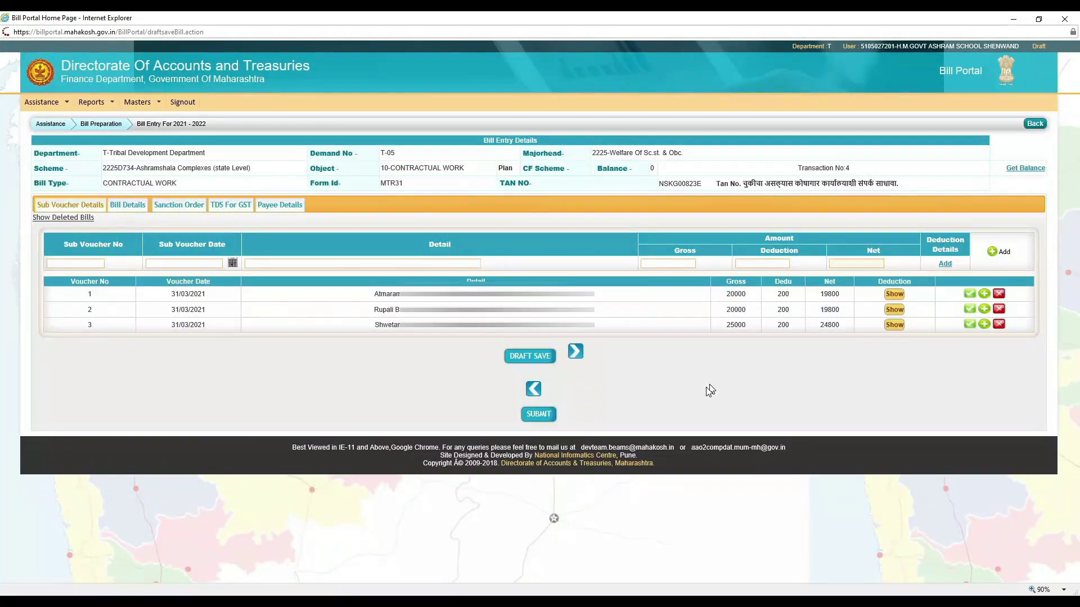
{"action": "left_click", "coordinate": [575, 351]}
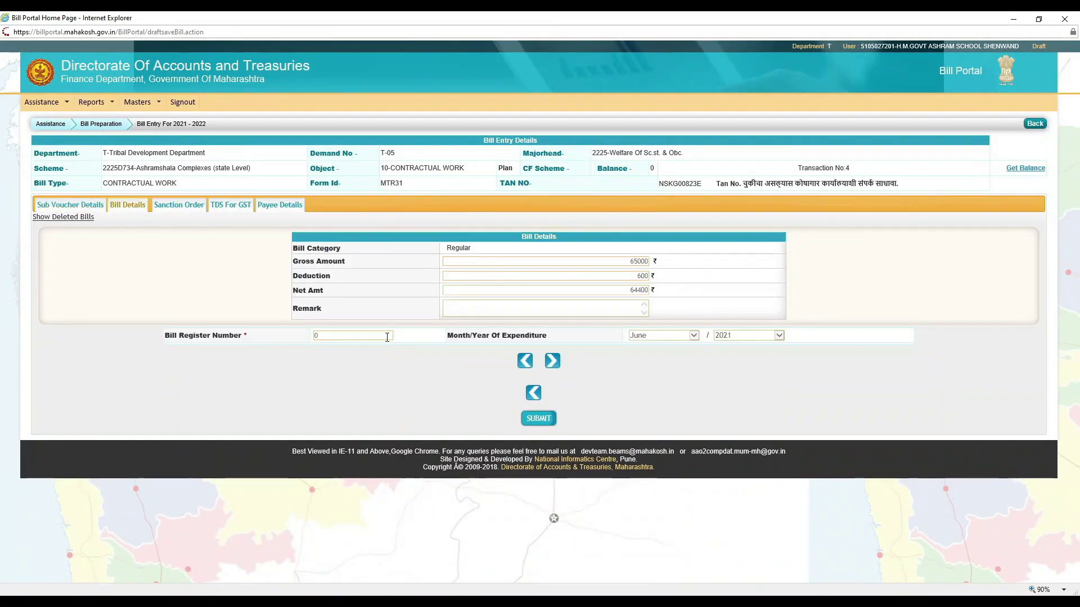
{"action": "left_click", "coordinate": [379, 337]}
{"action": "key", "text": "BackSpace"}
{"action": "type", "text": "13"}
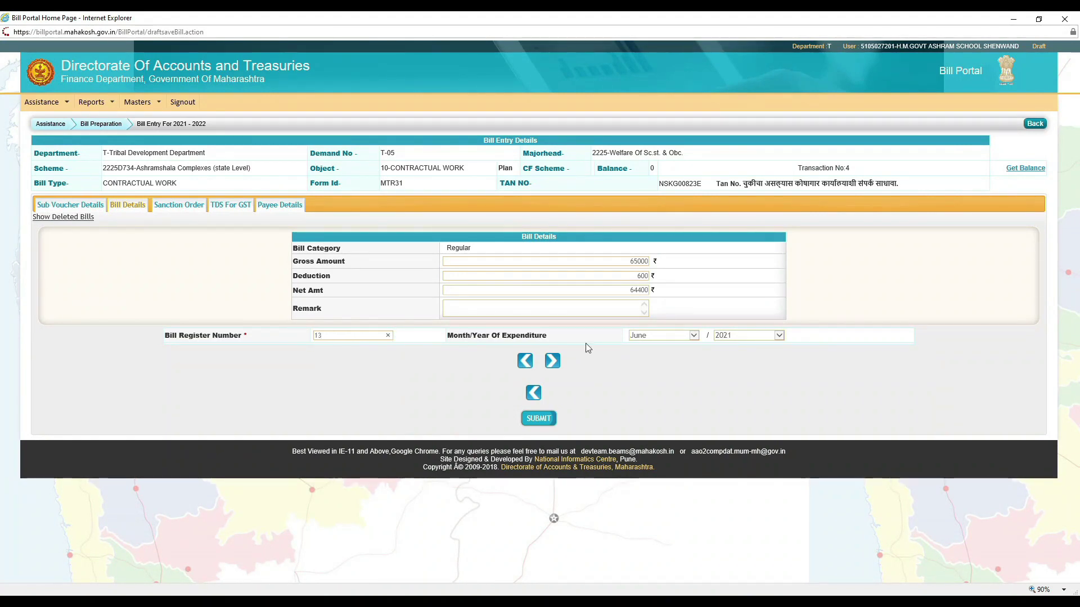
Step: Enter rule number 27 as the first sanction order rule
{"action": "left_click", "coordinate": [552, 361]}
{"action": "left_click", "coordinate": [289, 276]}
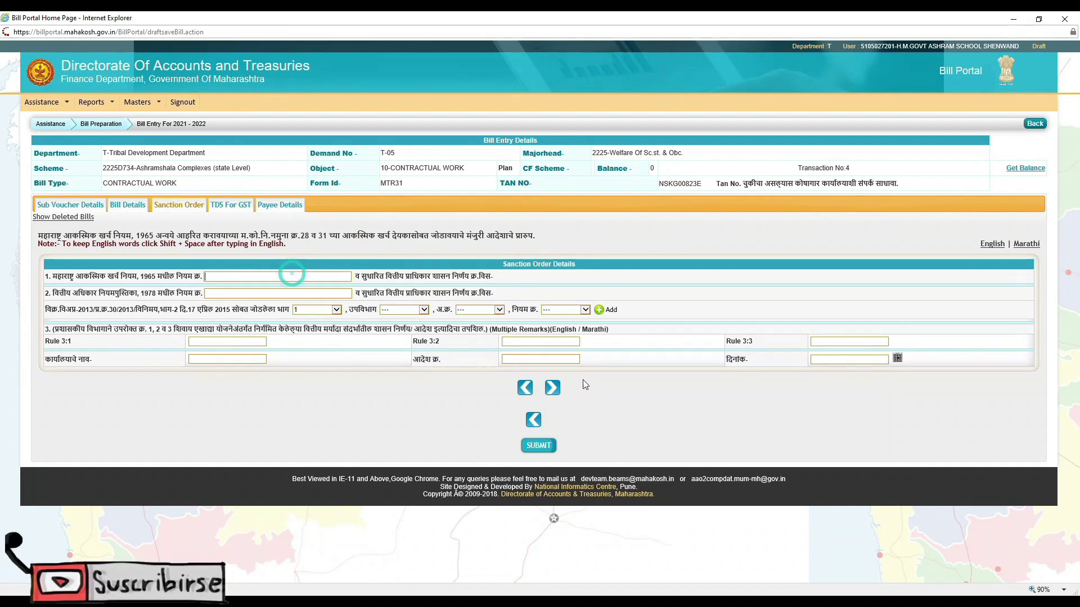
{"action": "type", "text": "2 7"}
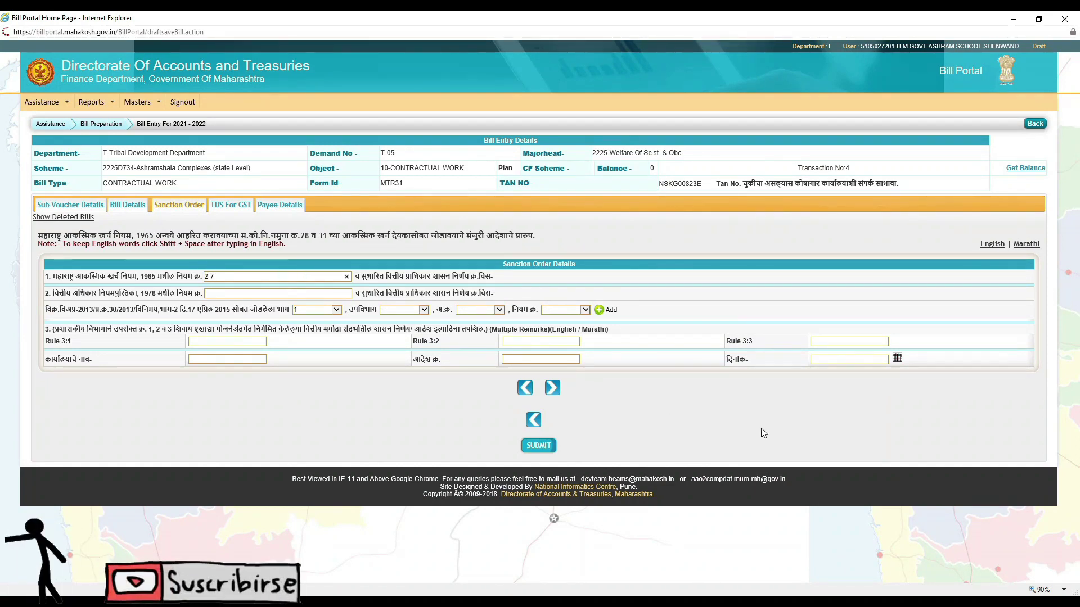
Step: Proceed from the sanction order to the Payee Details form
{"action": "left_click", "coordinate": [552, 387]}
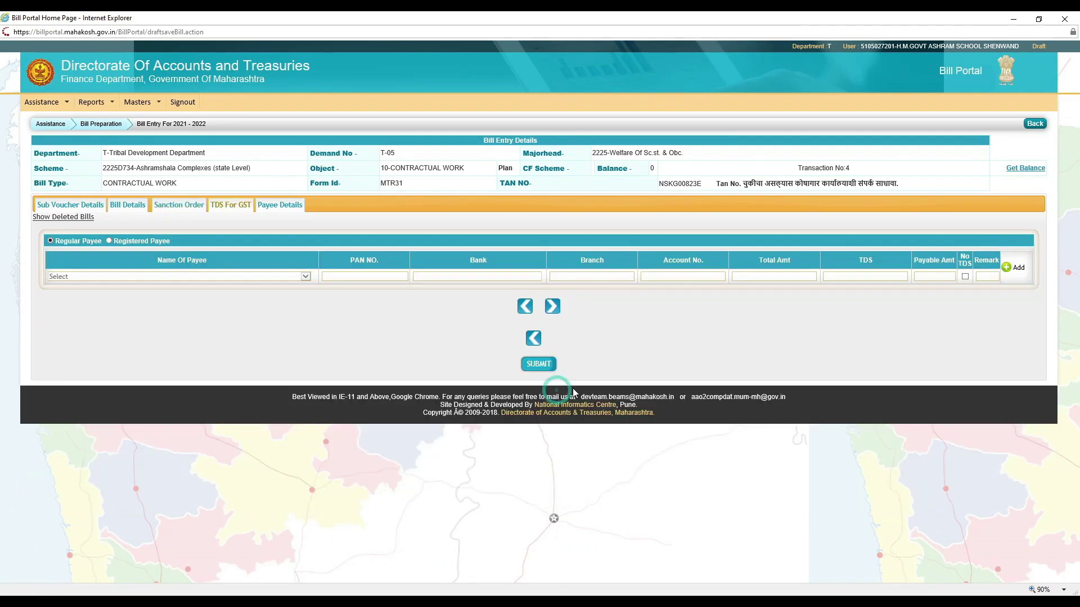
Step: Add the first registered payee with total 19800, No TDS ticked and remark 'No TDS'
{"action": "left_click", "coordinate": [110, 243]}
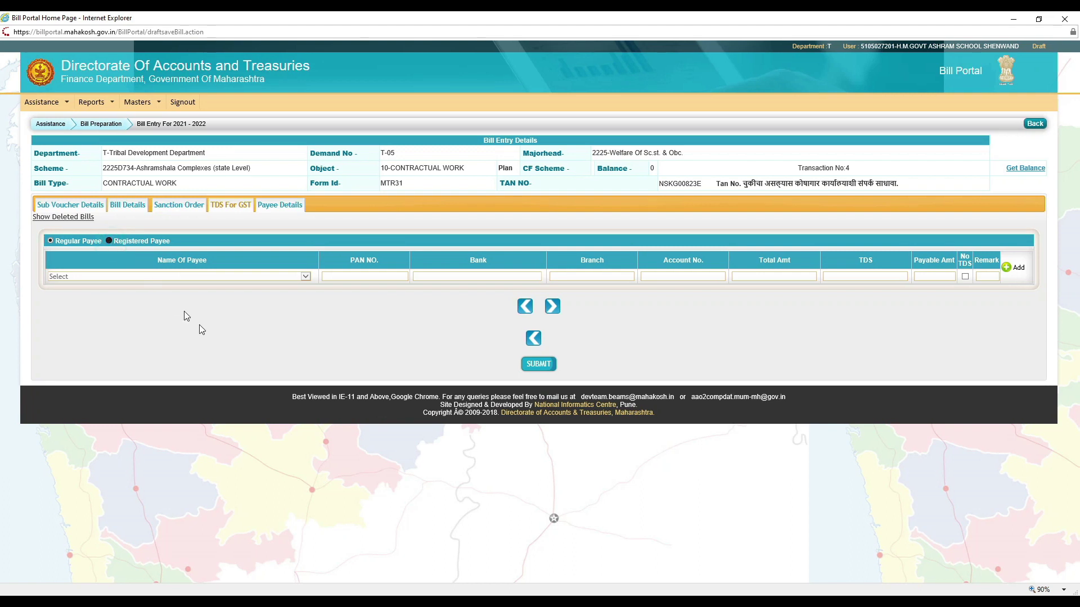
{"action": "left_click", "coordinate": [301, 278]}
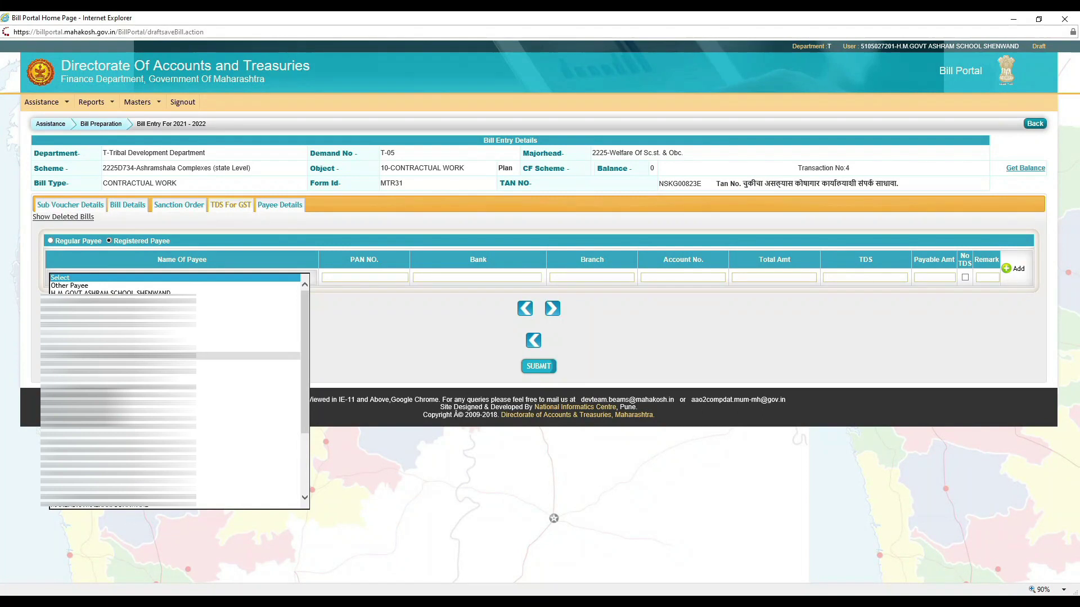
{"action": "left_click", "coordinate": [118, 363]}
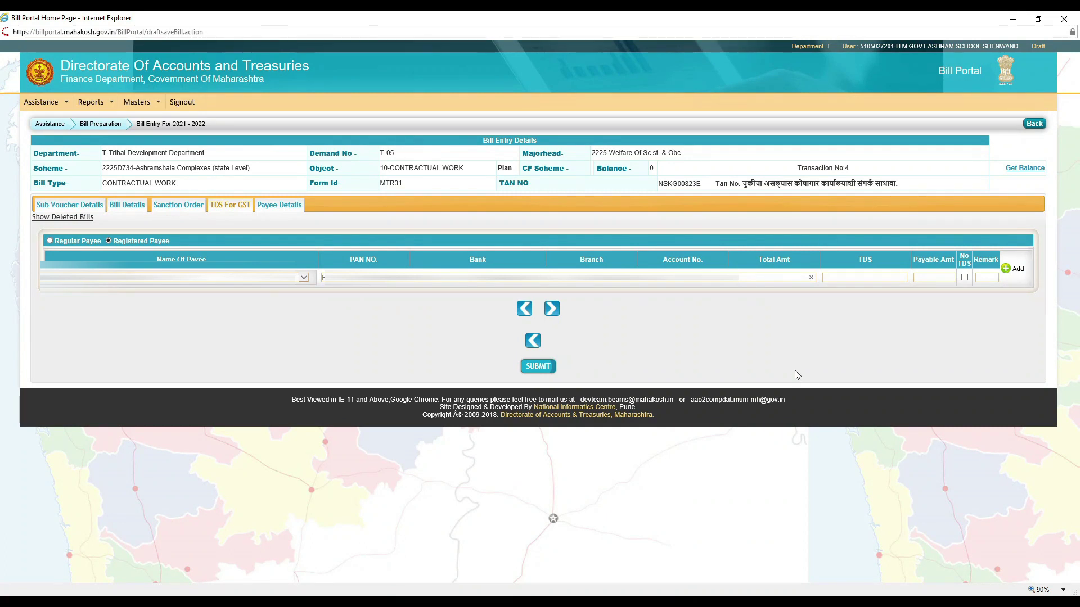
{"action": "type", "text": "800"}
{"action": "key", "text": "Tab"}
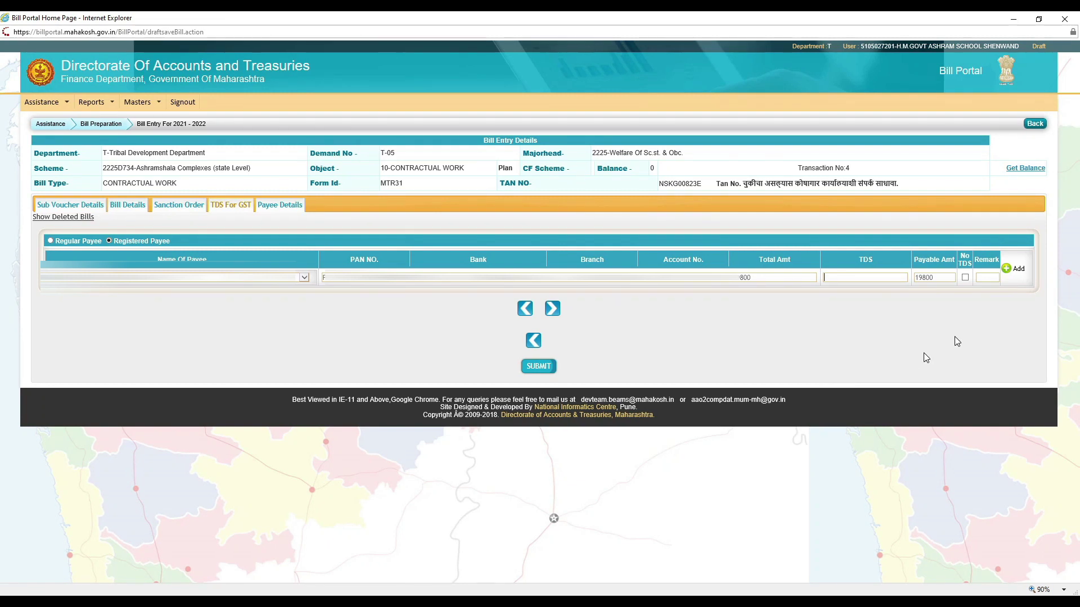
{"action": "left_click", "coordinate": [965, 277]}
{"action": "type", "text": "No TDS"}
{"action": "left_click", "coordinate": [1020, 271]}
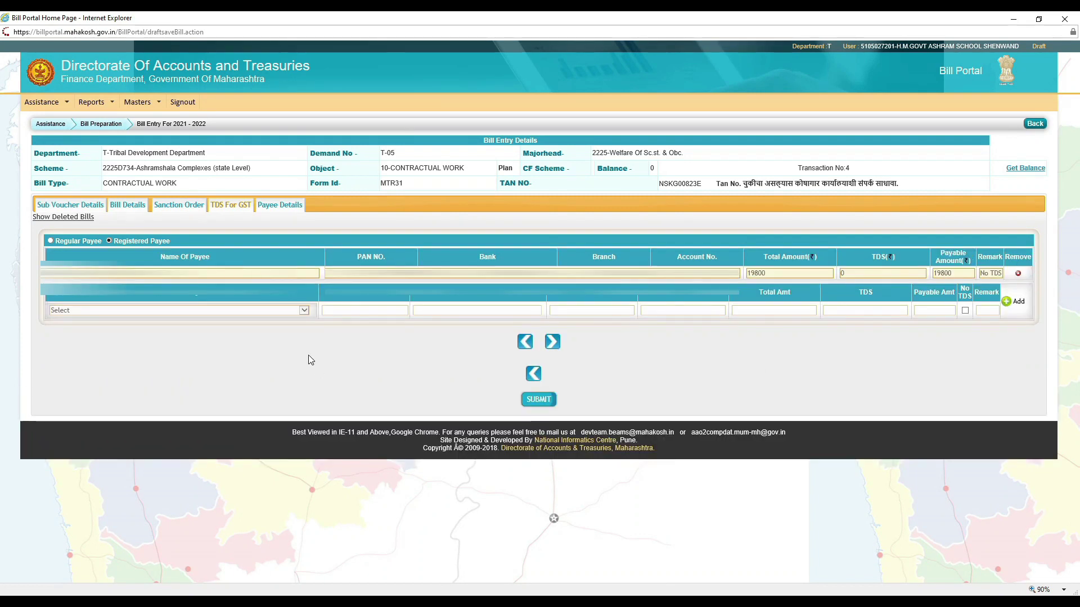
Step: Add the second registered payee with total 19800, No TDS ticked and remark 'No TDS'
{"action": "left_click", "coordinate": [303, 309]}
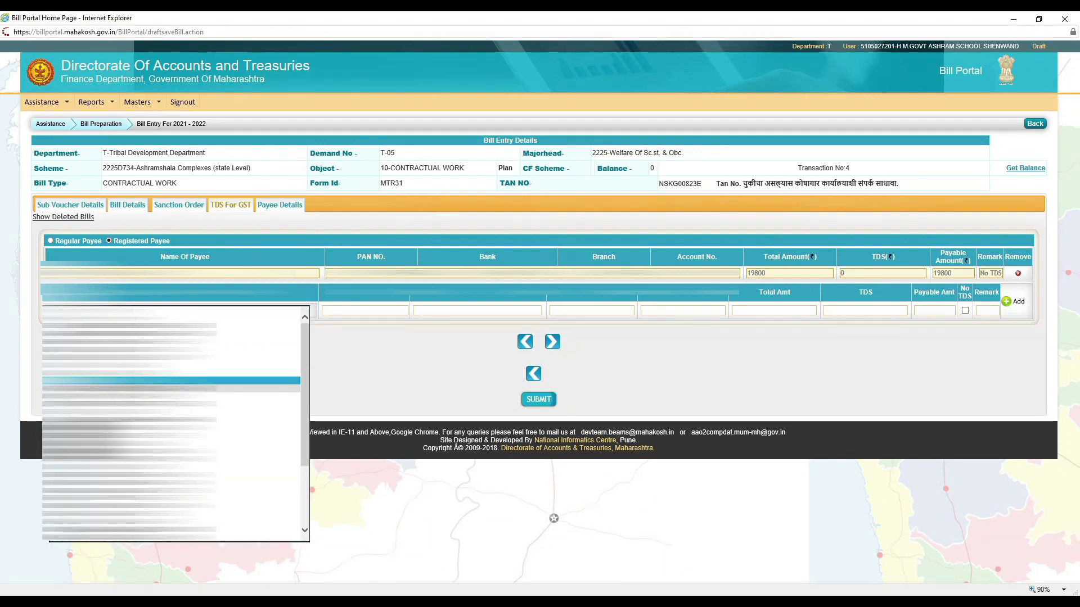
{"action": "left_click", "coordinate": [168, 380]}
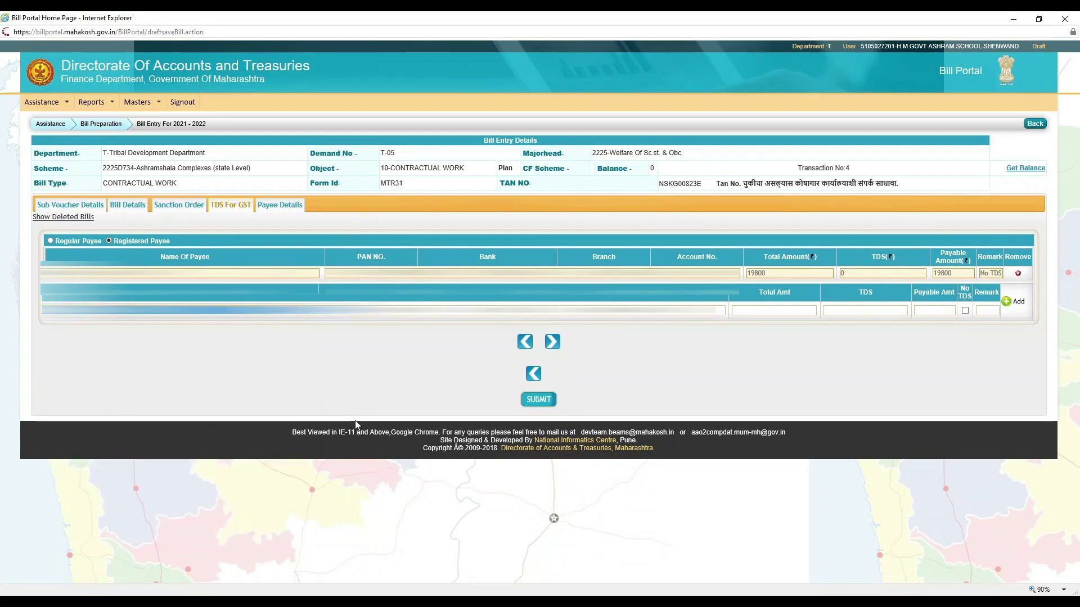
{"action": "left_click", "coordinate": [743, 311]}
{"action": "type", "text": "1980"}
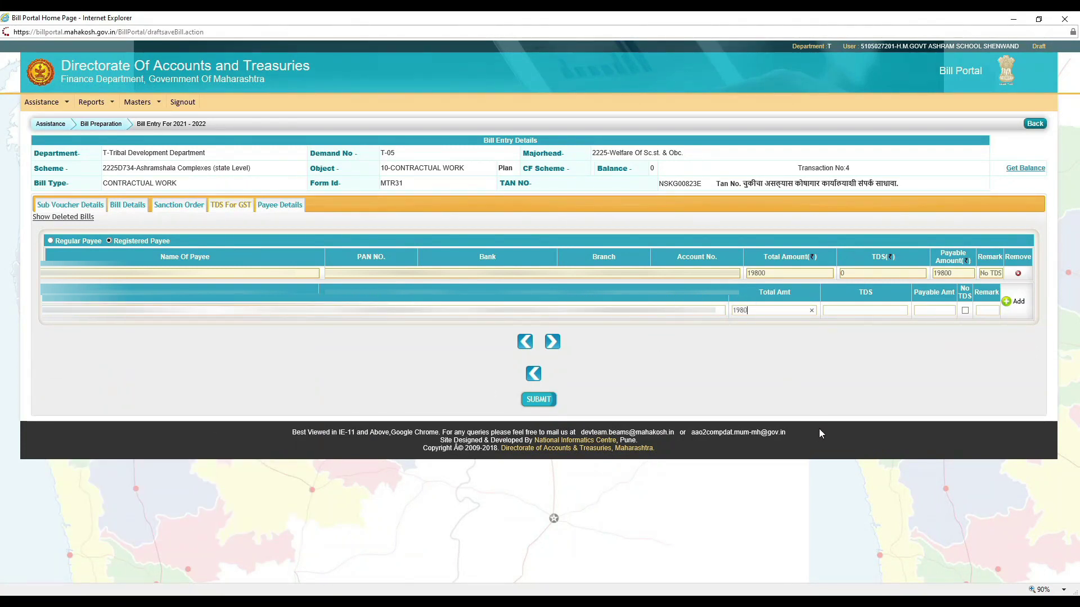
{"action": "type", "text": "0"}
{"action": "key", "text": "Tab"}
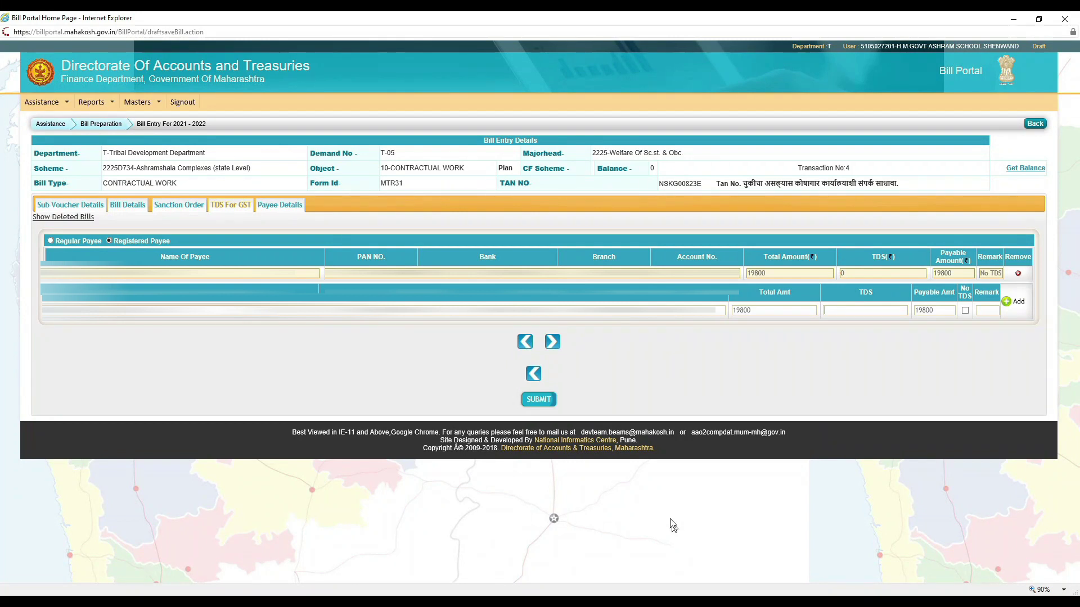
{"action": "left_click", "coordinate": [965, 311]}
{"action": "left_click", "coordinate": [983, 310]}
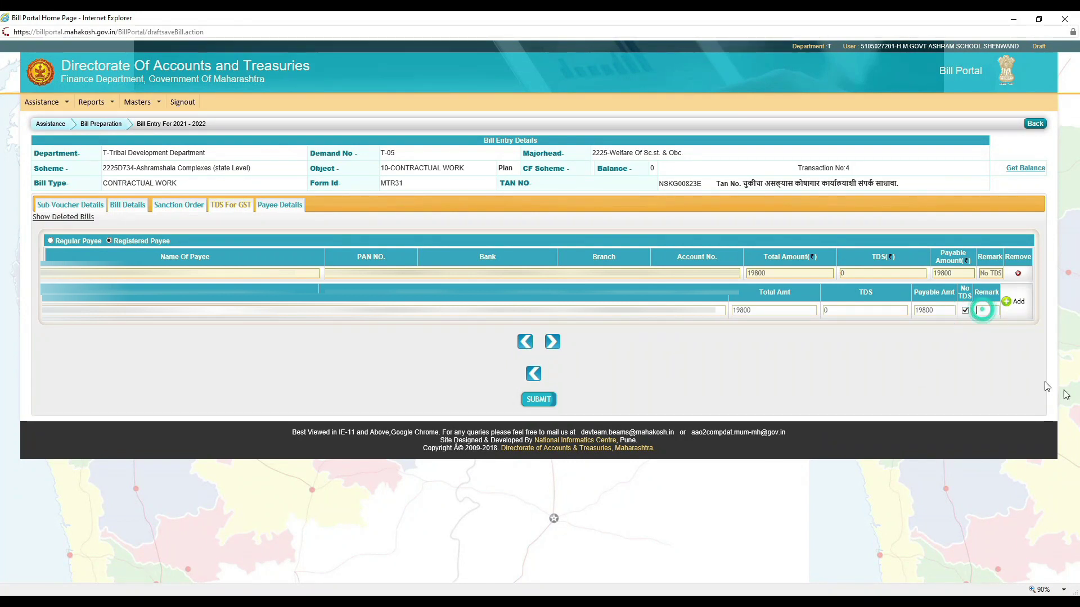
{"action": "type", "text": "No TDS"}
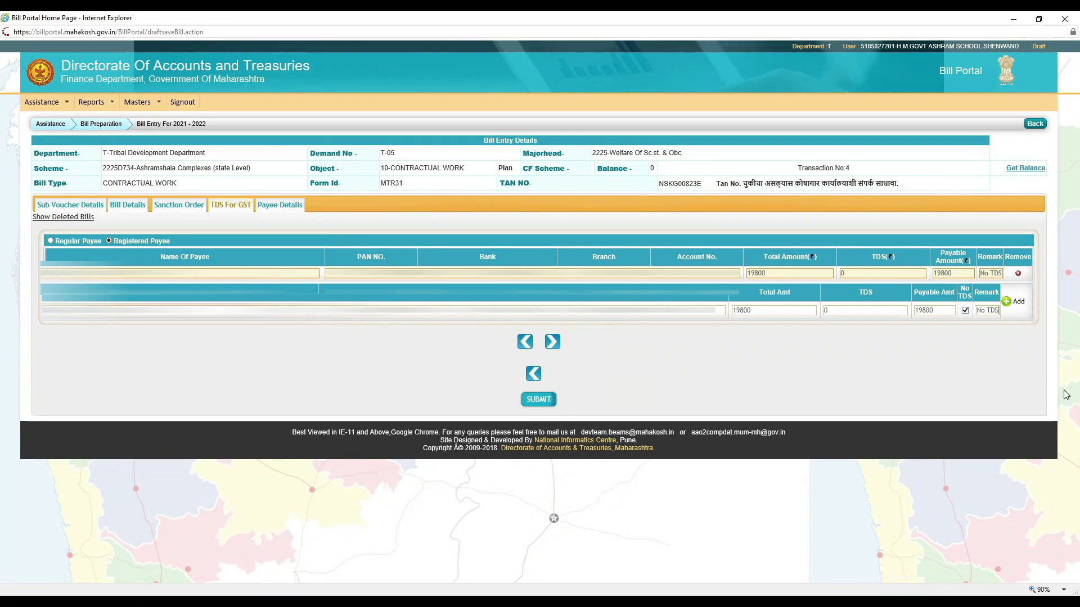
{"action": "left_click", "coordinate": [1019, 307]}
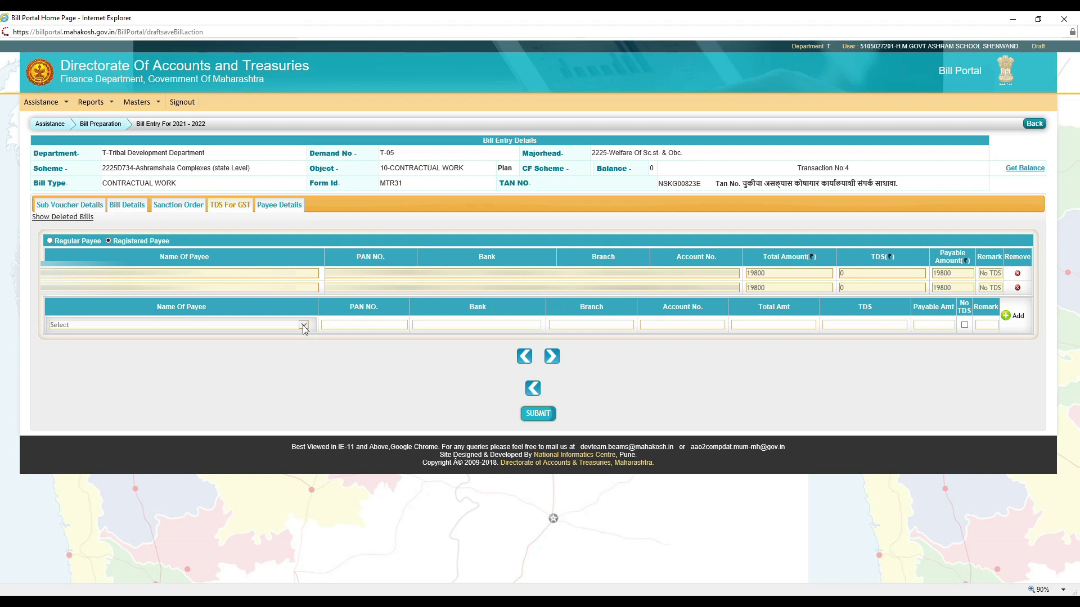
Step: Add a third payee via Other Payee and its payee code, with total 24800 and No TDS
{"action": "left_click", "coordinate": [304, 326]}
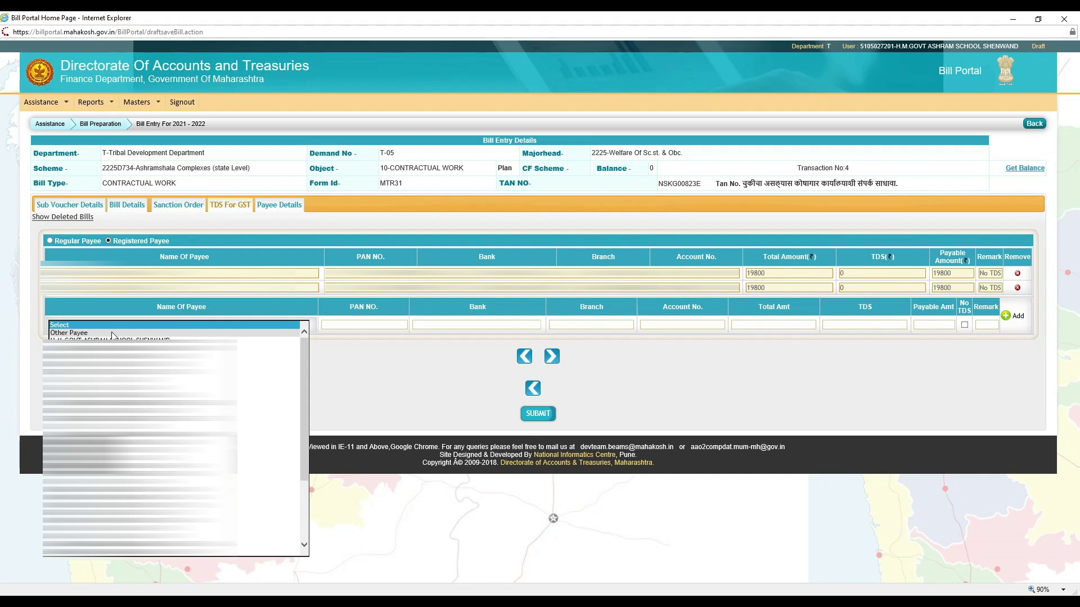
{"action": "left_click", "coordinate": [112, 333]}
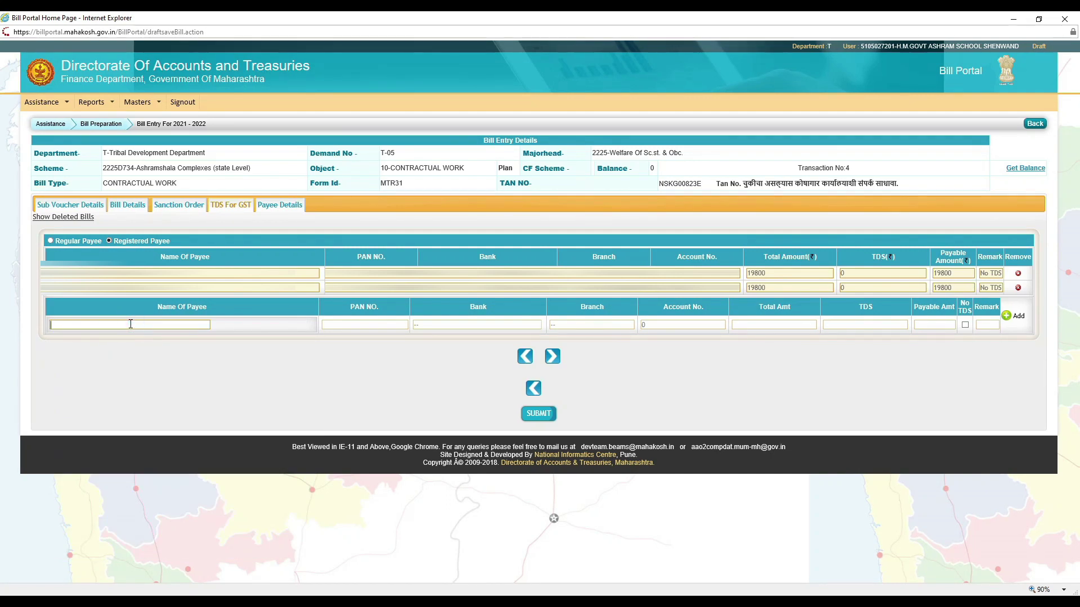
{"action": "type", "text": "510500"}
{"action": "key", "text": "Tab"}
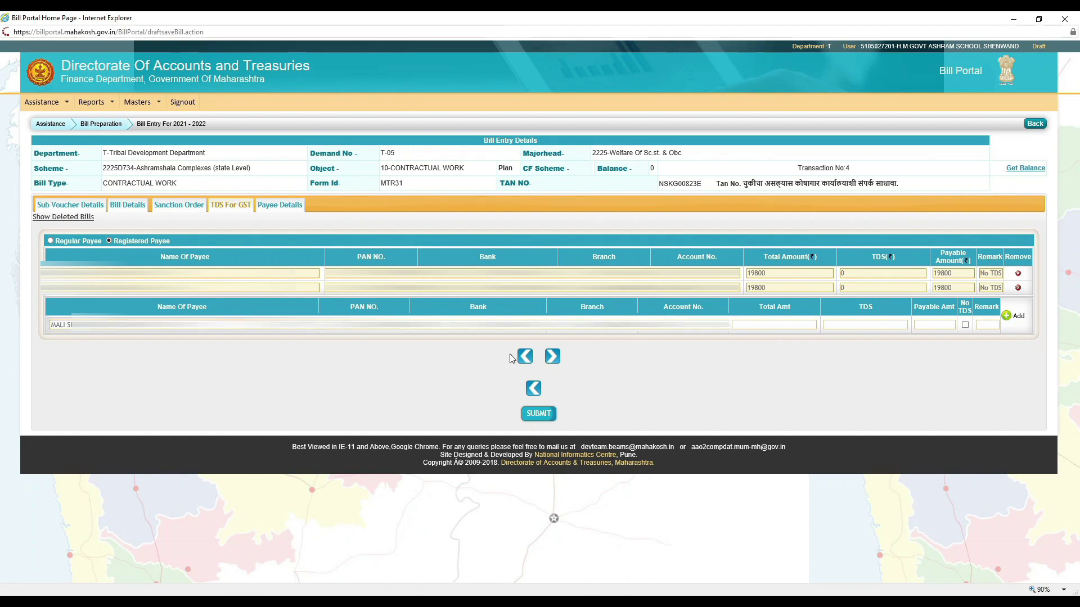
{"action": "left_click", "coordinate": [764, 326]}
{"action": "type", "text": "24800"}
{"action": "key", "text": "Tab"}
{"action": "left_click", "coordinate": [965, 325]}
{"action": "left_click", "coordinate": [1013, 316]}
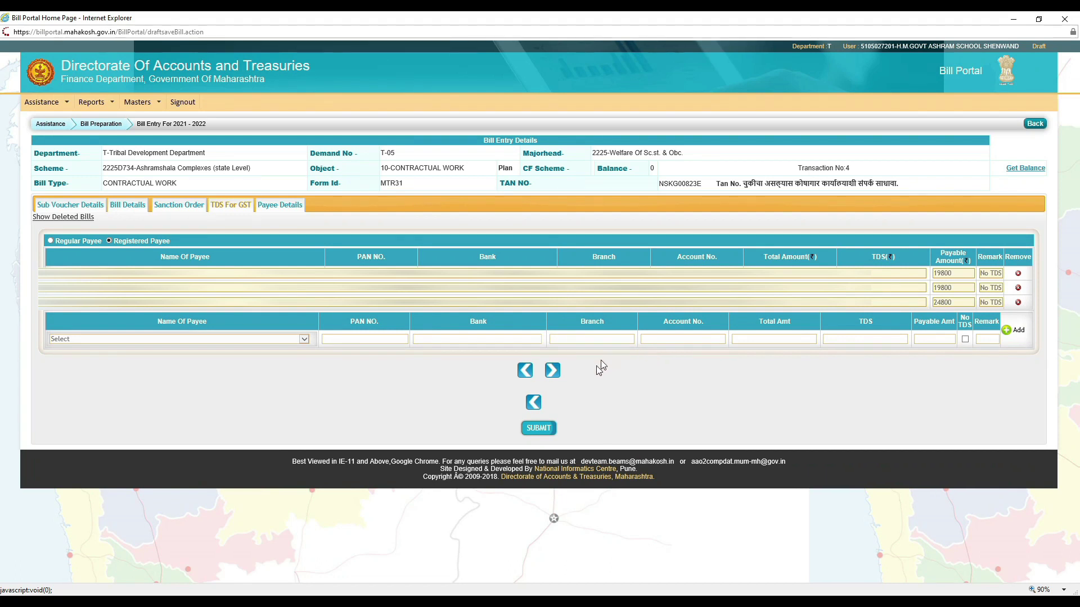
Step: Submit the draft bill once payees 19800, 19800 and 24800 leave a net amount balance of 0
{"action": "left_click", "coordinate": [554, 371]}
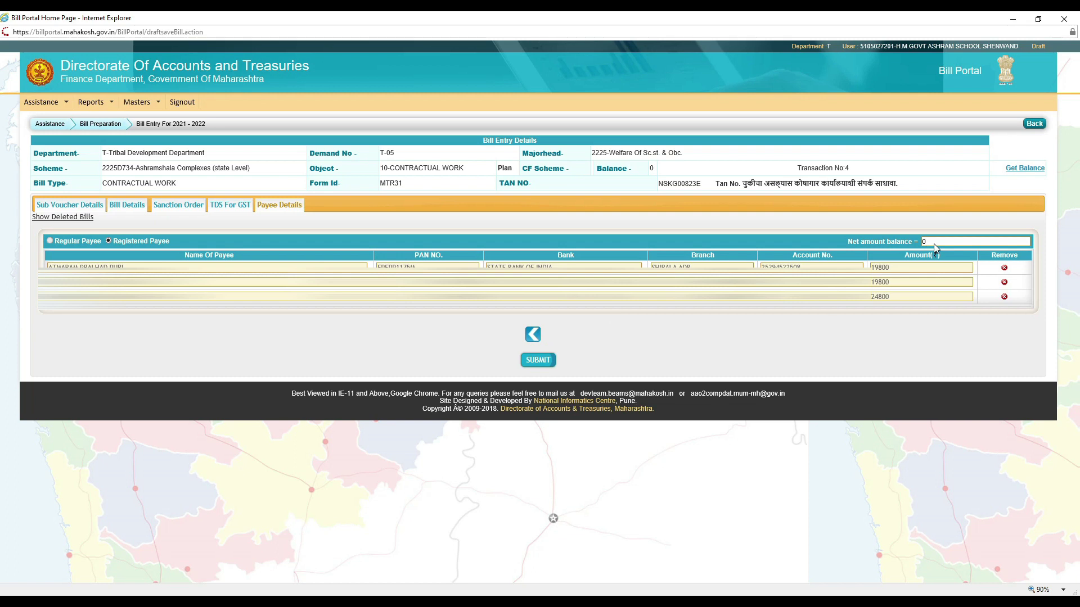
{"action": "left_click", "coordinate": [541, 361]}
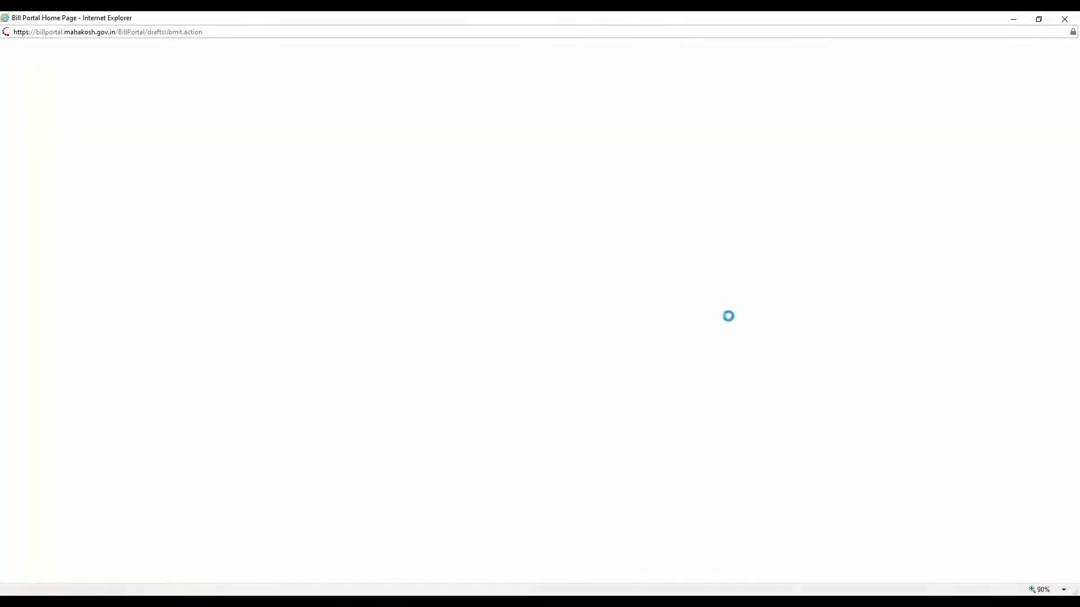
Step: Acknowledge the transaction number, then review and close the draft bill PDF (gross 65000, deduction 600, net 64400)
{"action": "left_click", "coordinate": [578, 350]}
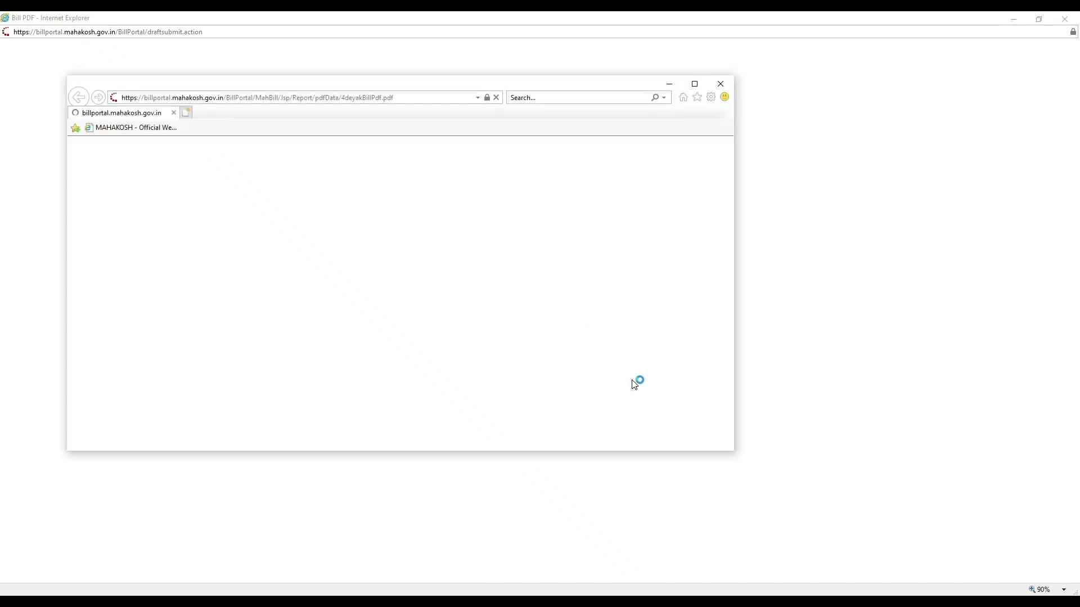
{"action": "scroll", "coordinate": [479, 263], "scroll_direction": "down", "scroll_amount": 2}
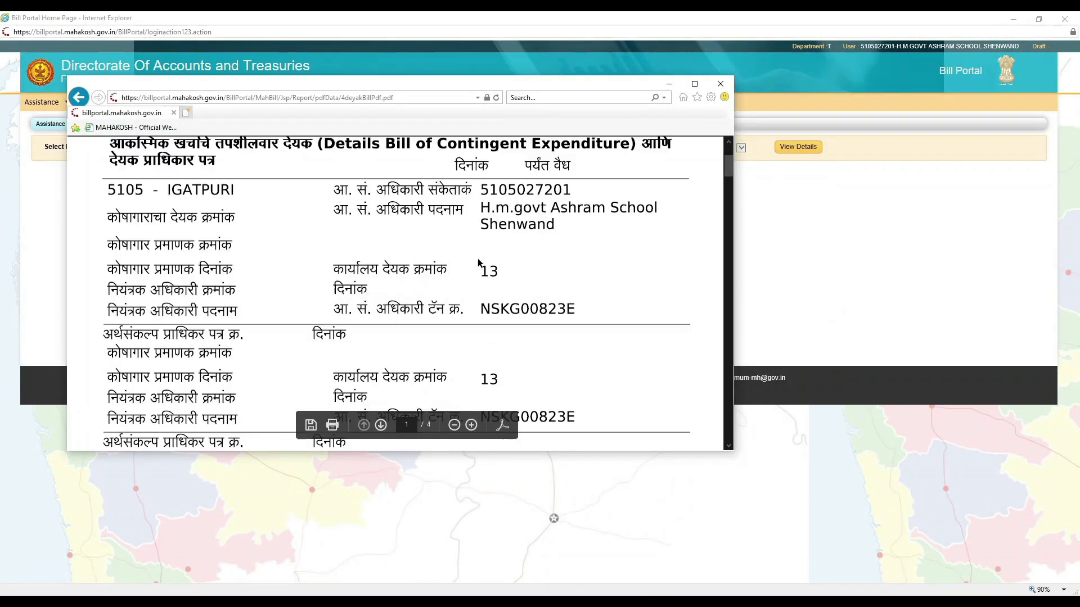
{"action": "scroll", "coordinate": [479, 263], "scroll_direction": "down", "scroll_amount": 3}
{"action": "left_click", "coordinate": [694, 83]}
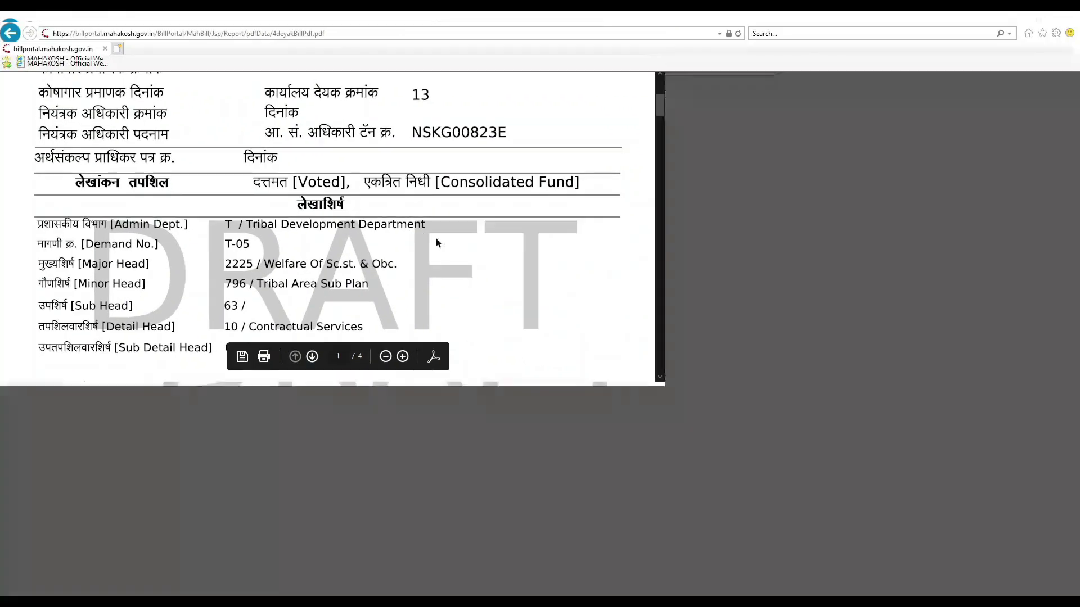
{"action": "scroll", "coordinate": [436, 242], "scroll_direction": "down", "scroll_amount": 5}
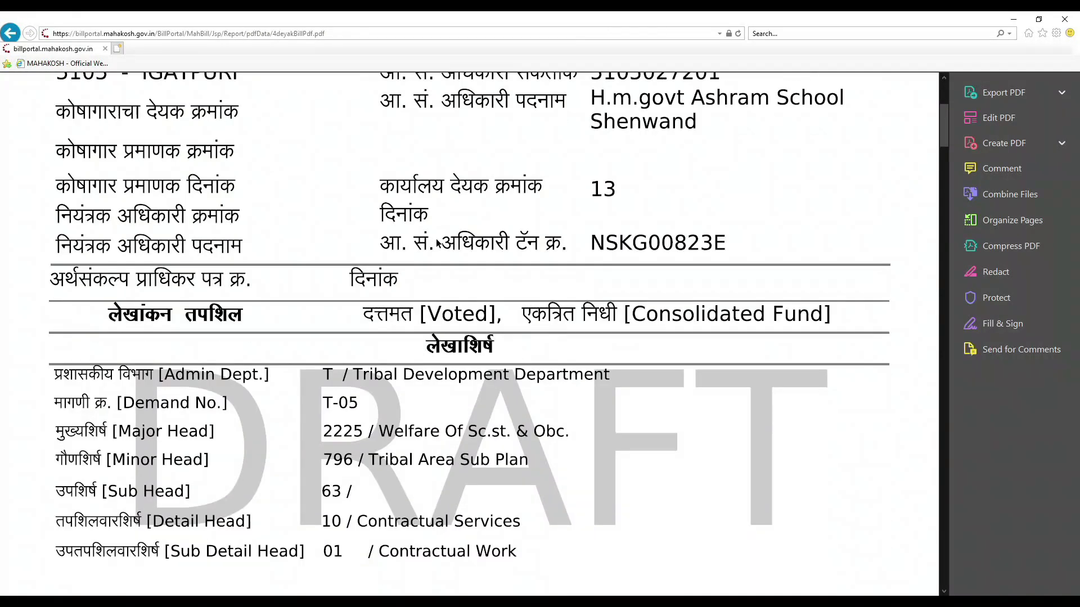
{"action": "scroll", "coordinate": [436, 243], "scroll_direction": "down", "scroll_amount": 1}
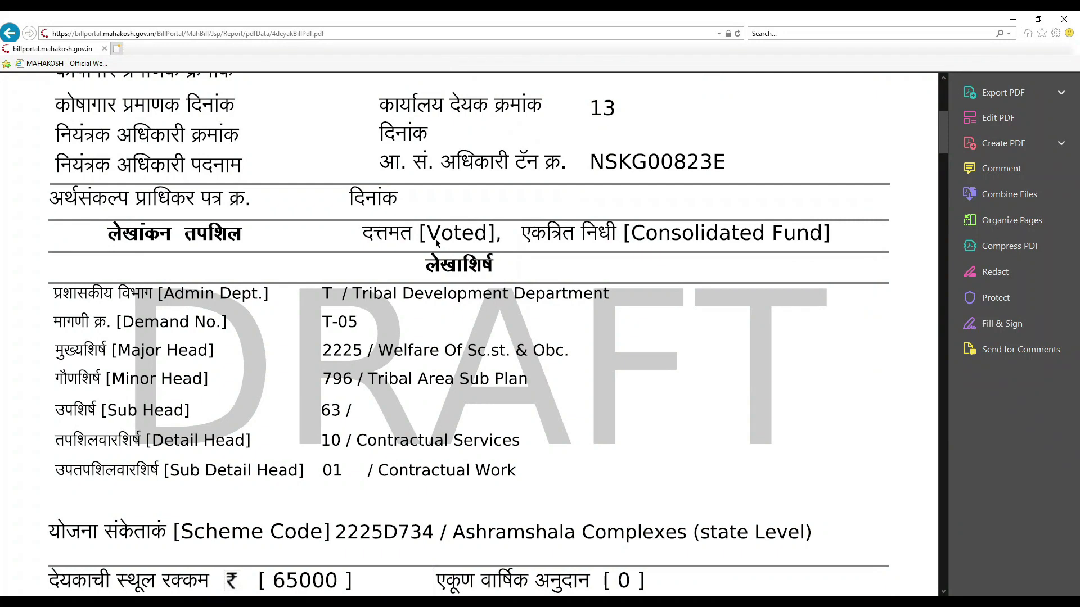
{"action": "scroll", "coordinate": [437, 242], "scroll_direction": "down", "scroll_amount": 4}
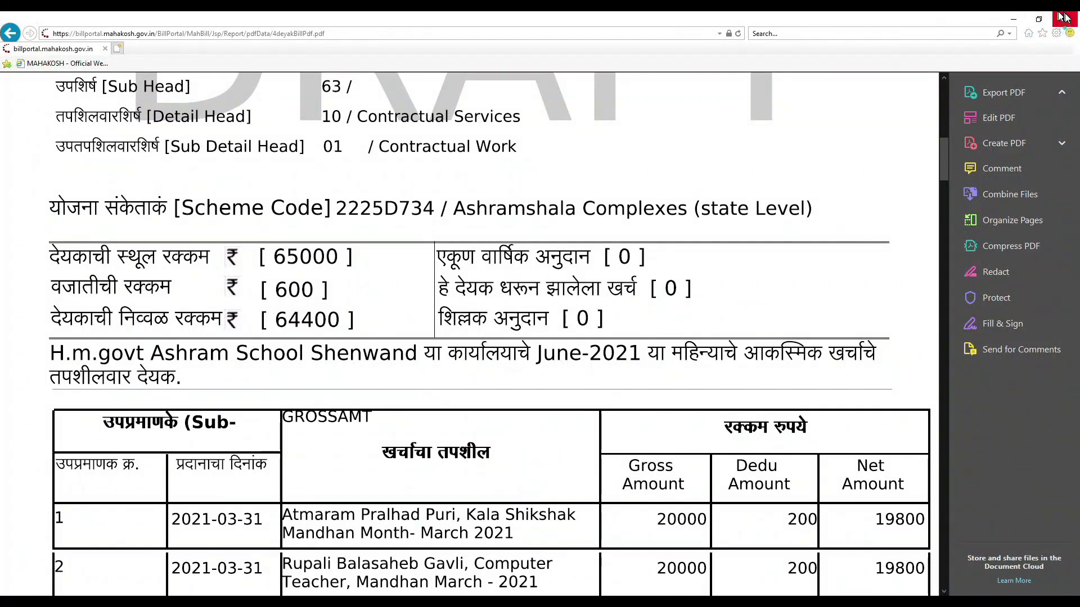
{"action": "left_click", "coordinate": [1061, 19]}
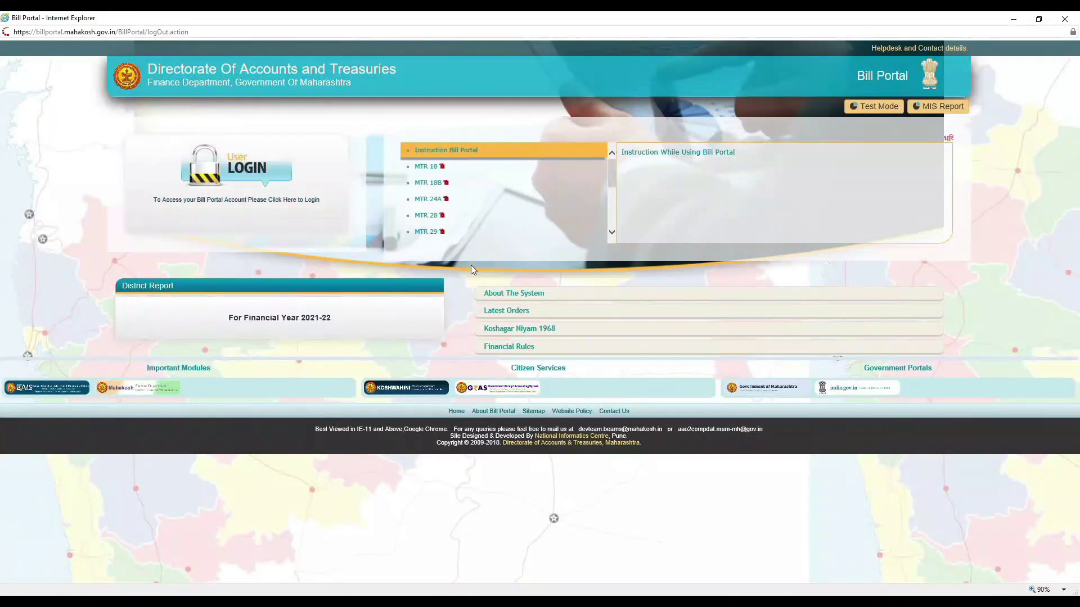
Step: Log in to BEAMS with the approving account's username, password and the captcha code
{"action": "left_click", "coordinate": [248, 170]}
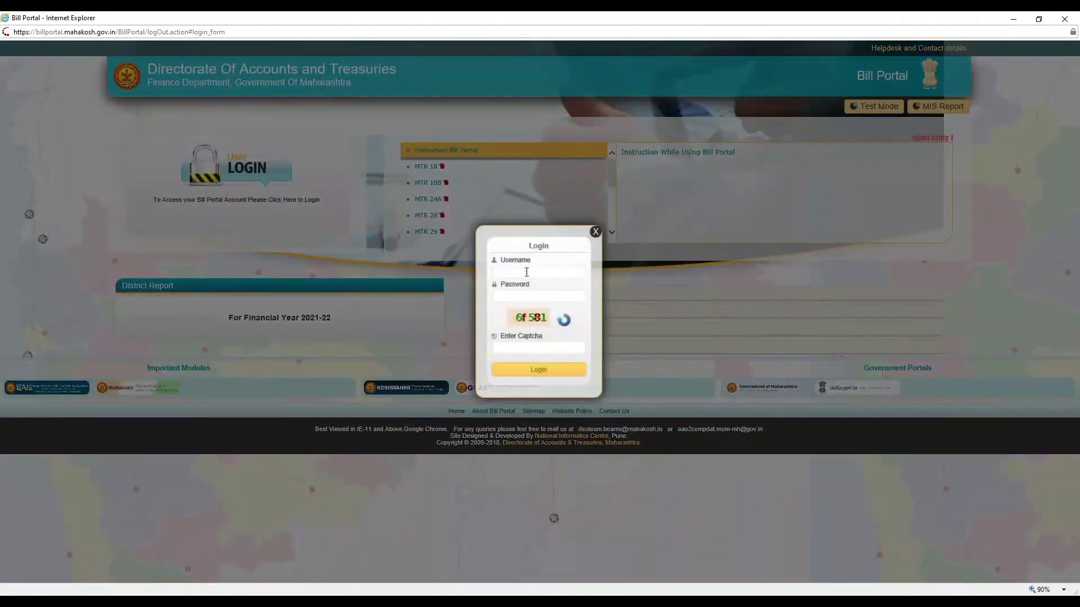
{"action": "left_click", "coordinate": [526, 274]}
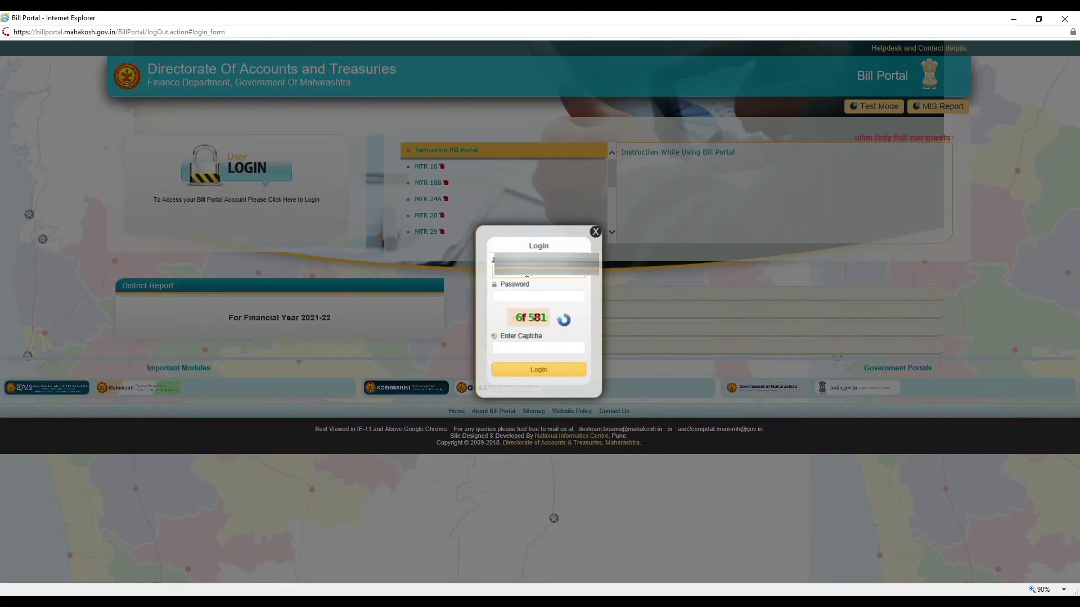
{"action": "key", "text": "Tab"}
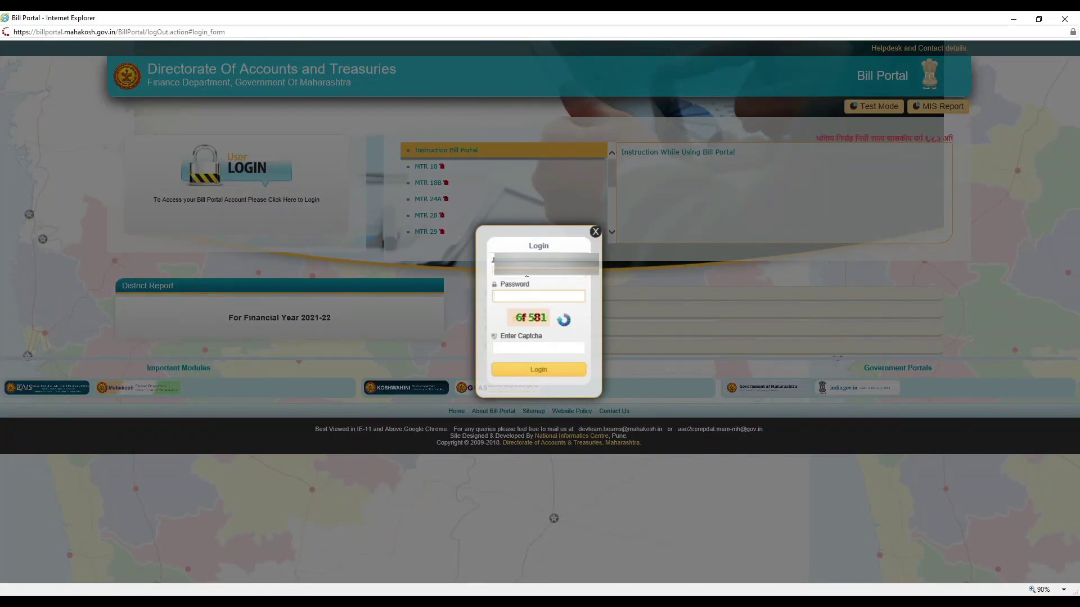
{"action": "type", "text": "•••••••••"}
{"action": "key", "text": "Tab"}
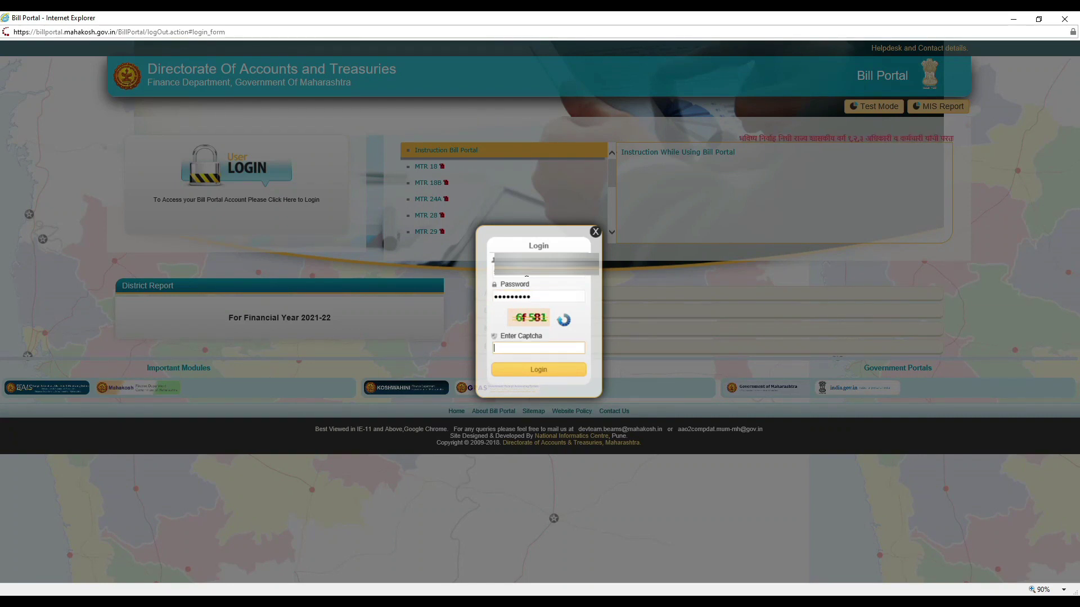
{"action": "type", "text": "6f581"}
{"action": "left_click", "coordinate": [540, 370]}
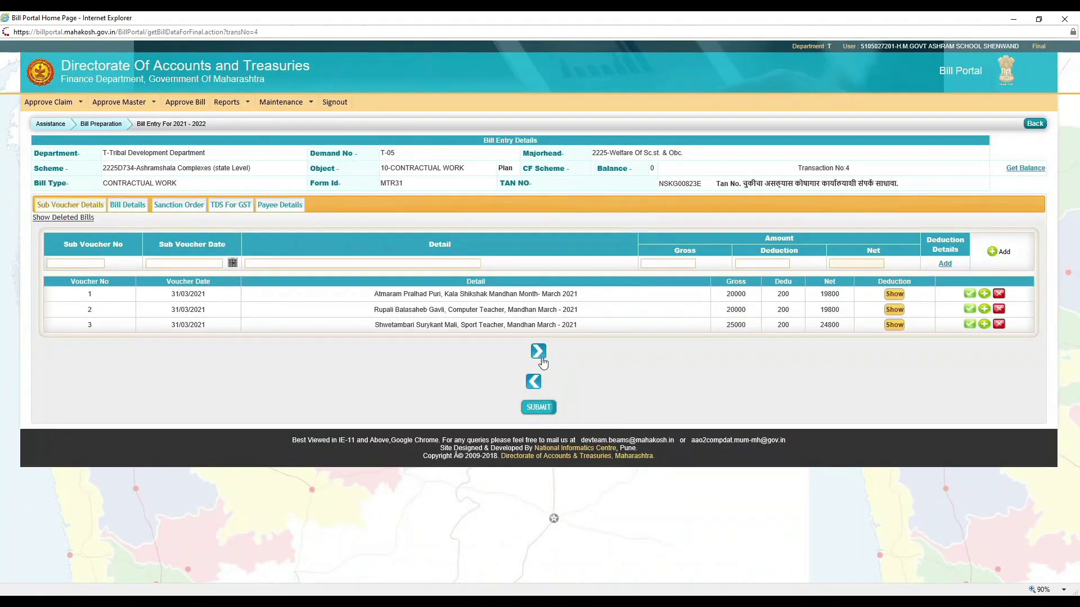
Step: Advance transaction 4 through Bill Details, Sanction Order, TDS For GST and Payee Details, then submit it for approval
{"action": "left_click", "coordinate": [538, 354]}
{"action": "left_click", "coordinate": [552, 359]}
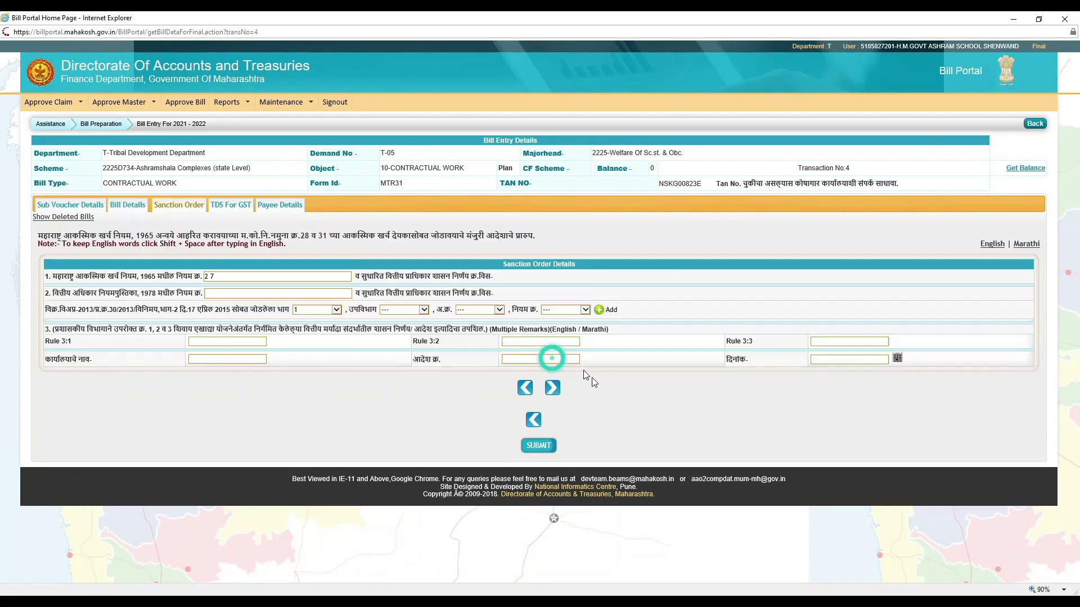
{"action": "left_click", "coordinate": [554, 388]}
{"action": "left_click", "coordinate": [552, 350]}
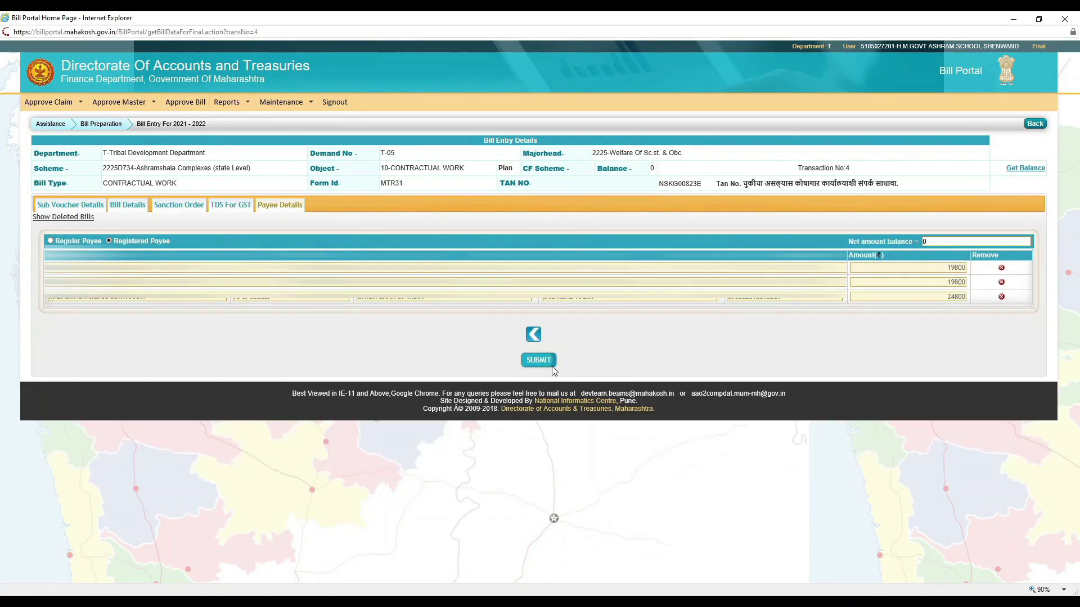
{"action": "left_click", "coordinate": [553, 361]}
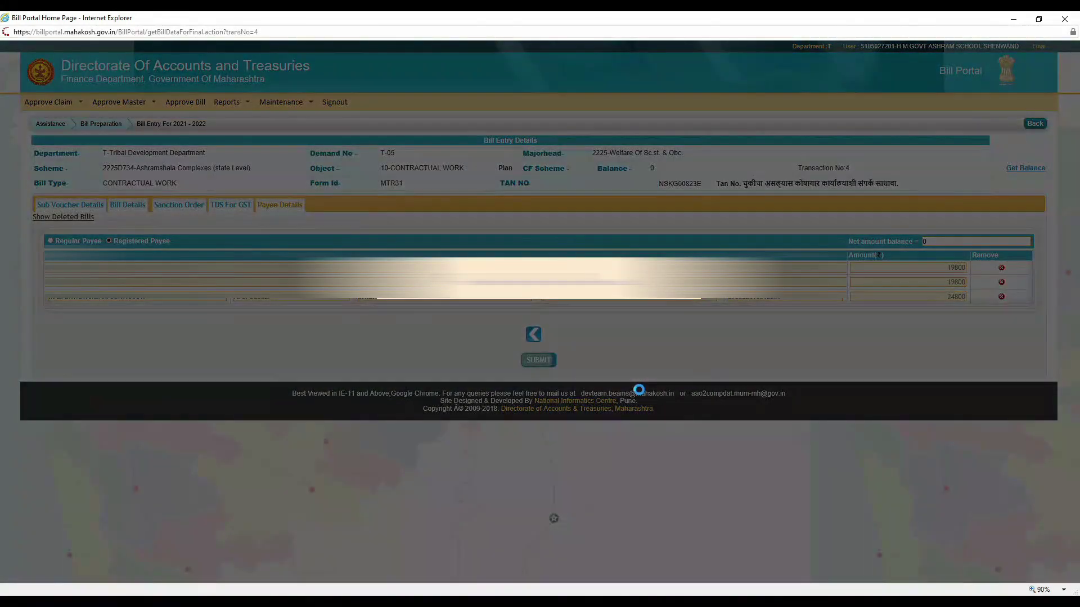